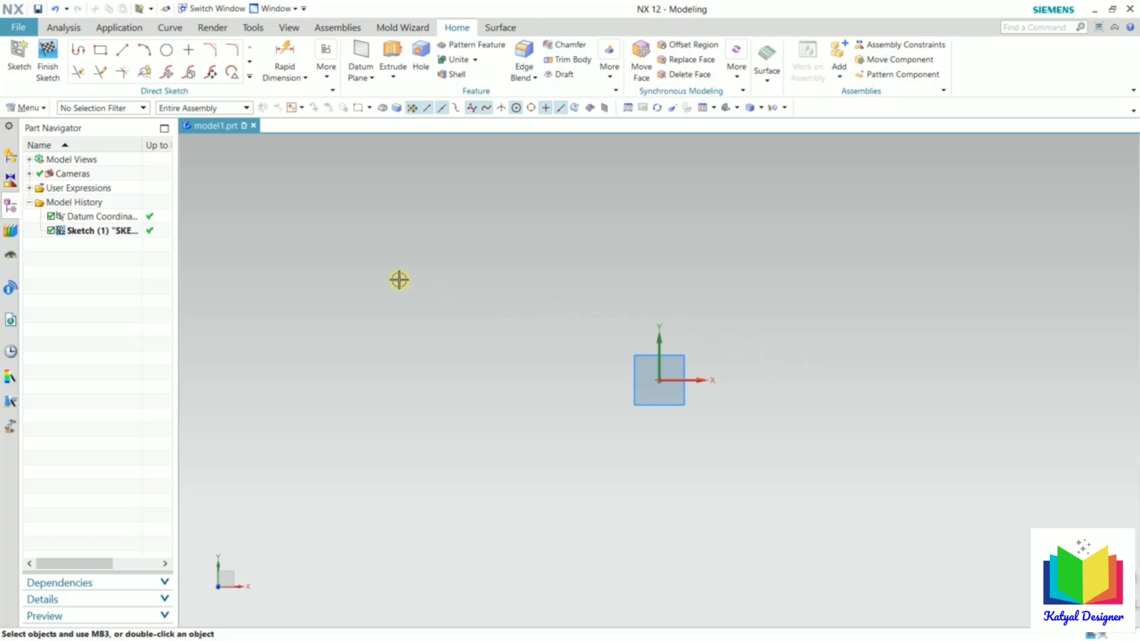
click(27, 108)
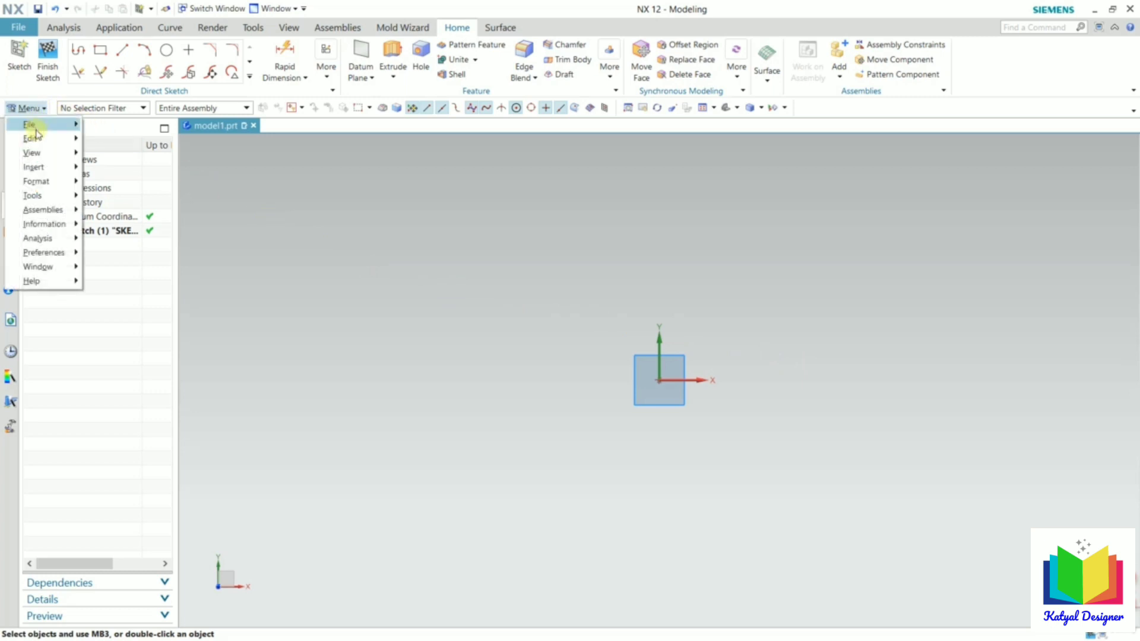
mouse_move(37, 172)
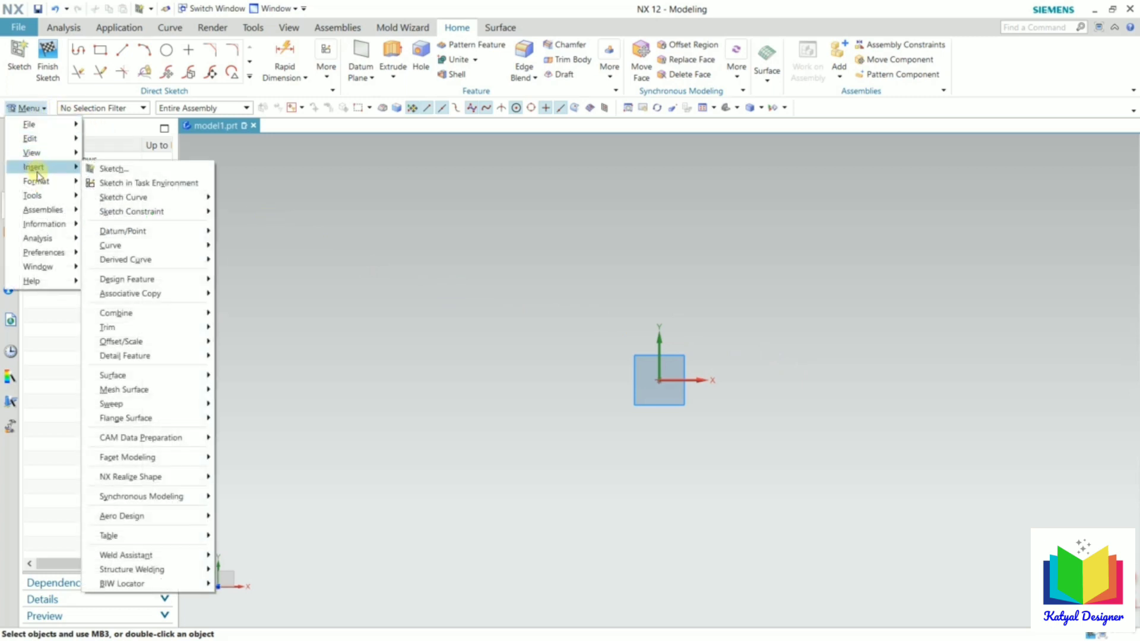
click(470, 232)
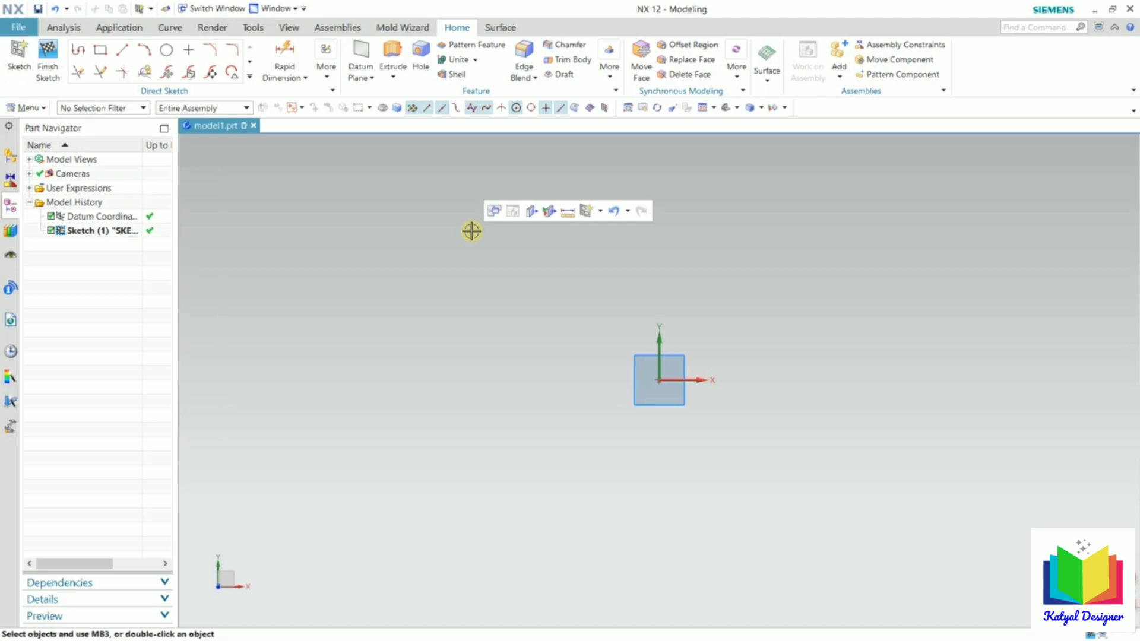
- Start a new Text curve feature and set its type to Planar
click(26, 108)
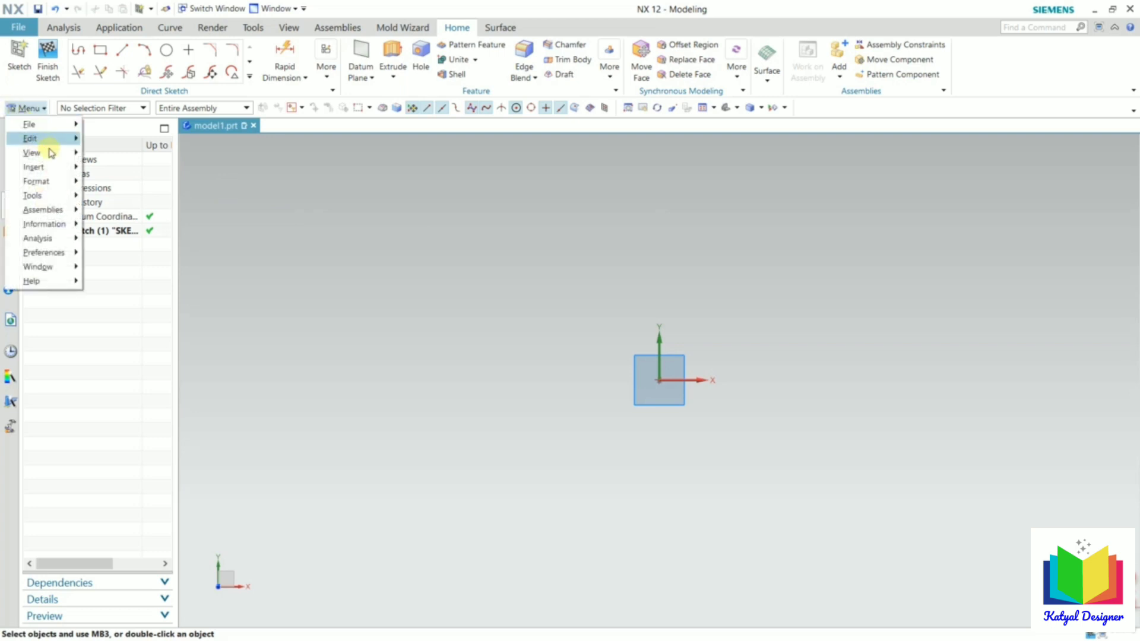
mouse_move(56, 167)
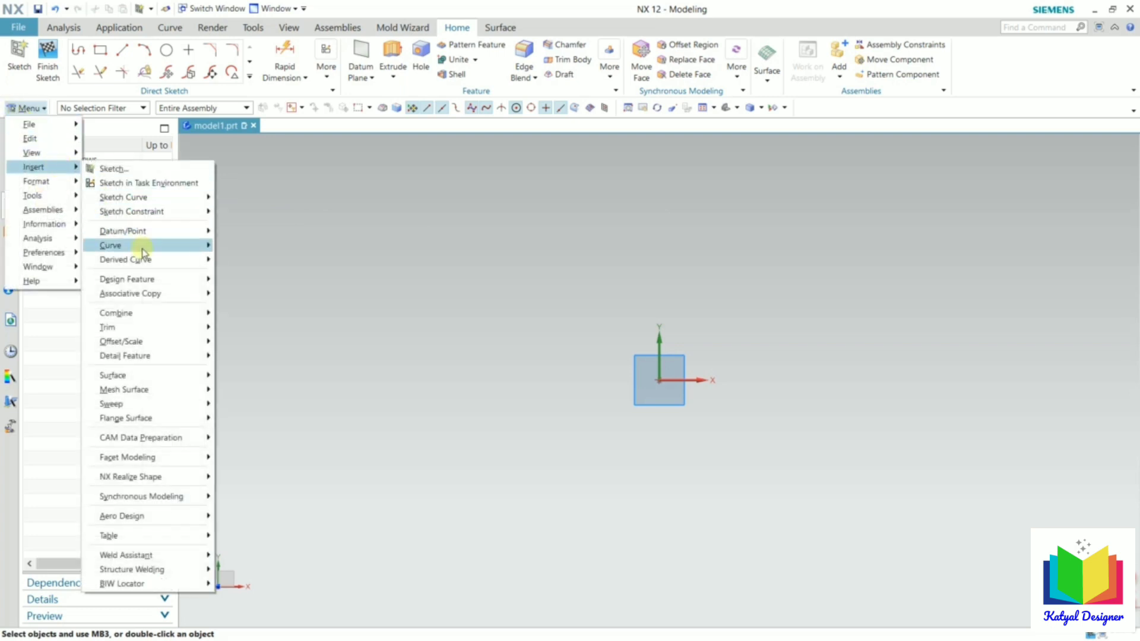
mouse_move(144, 248)
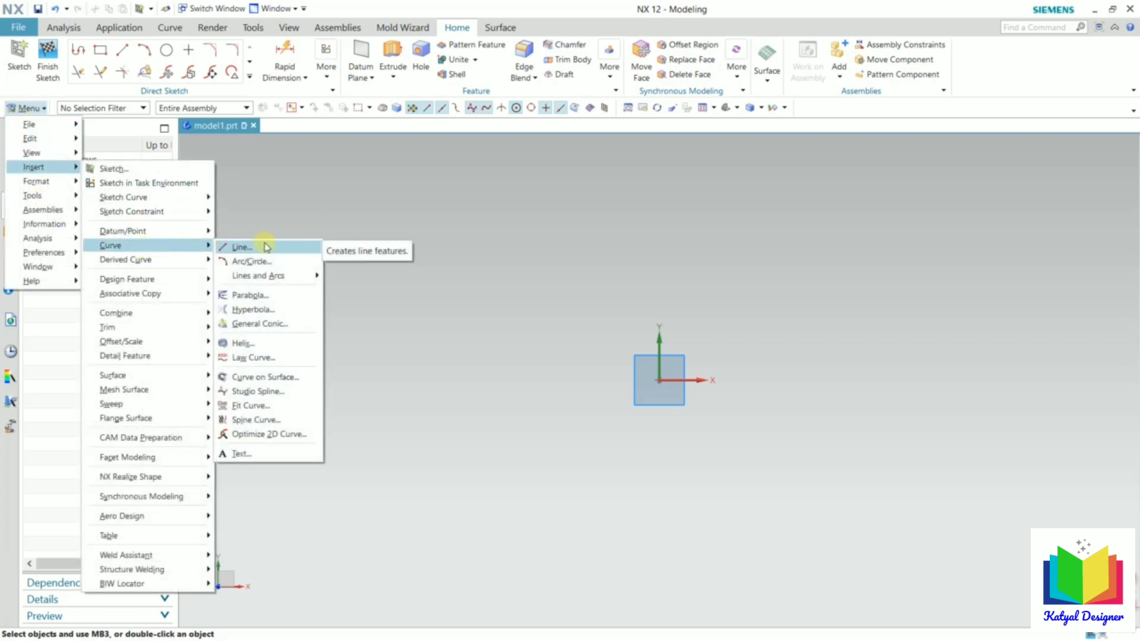
click(261, 457)
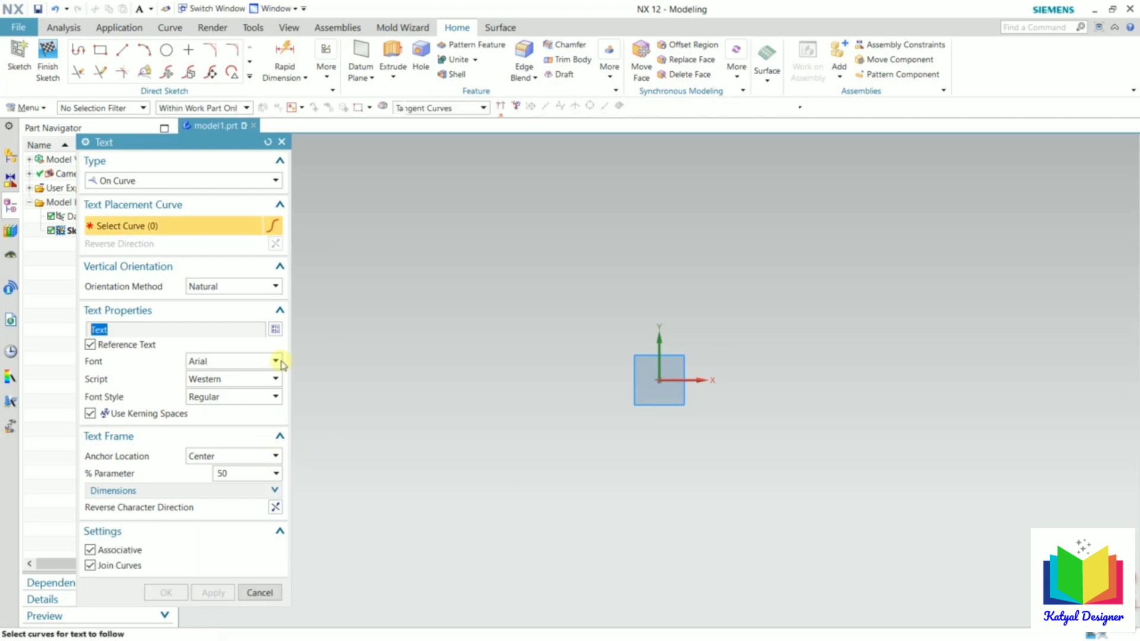
click(199, 184)
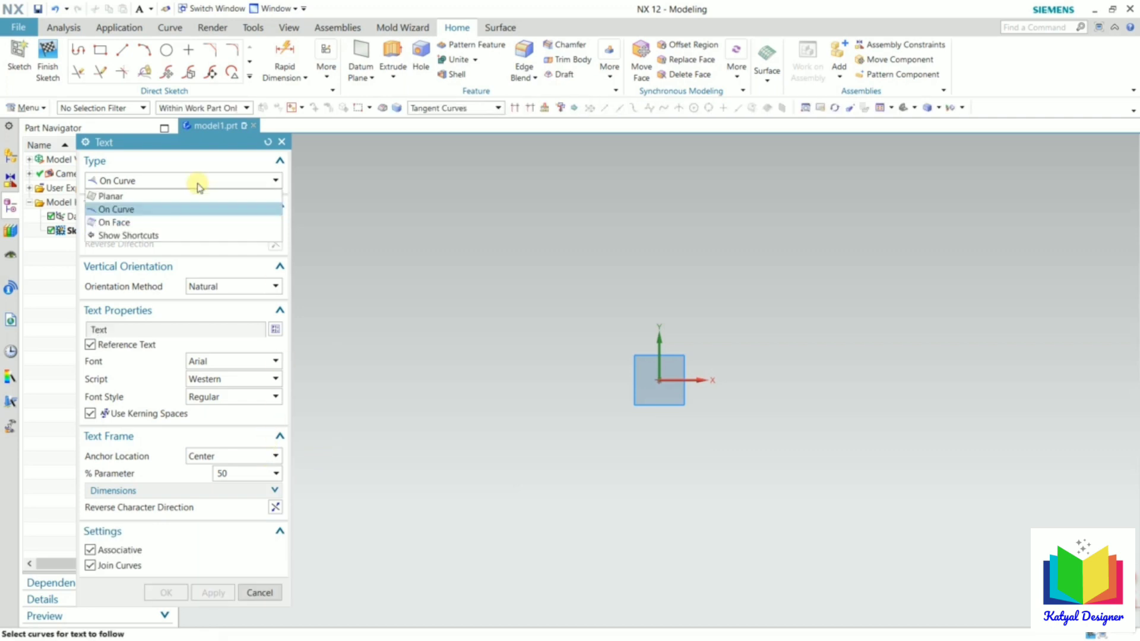
click(121, 197)
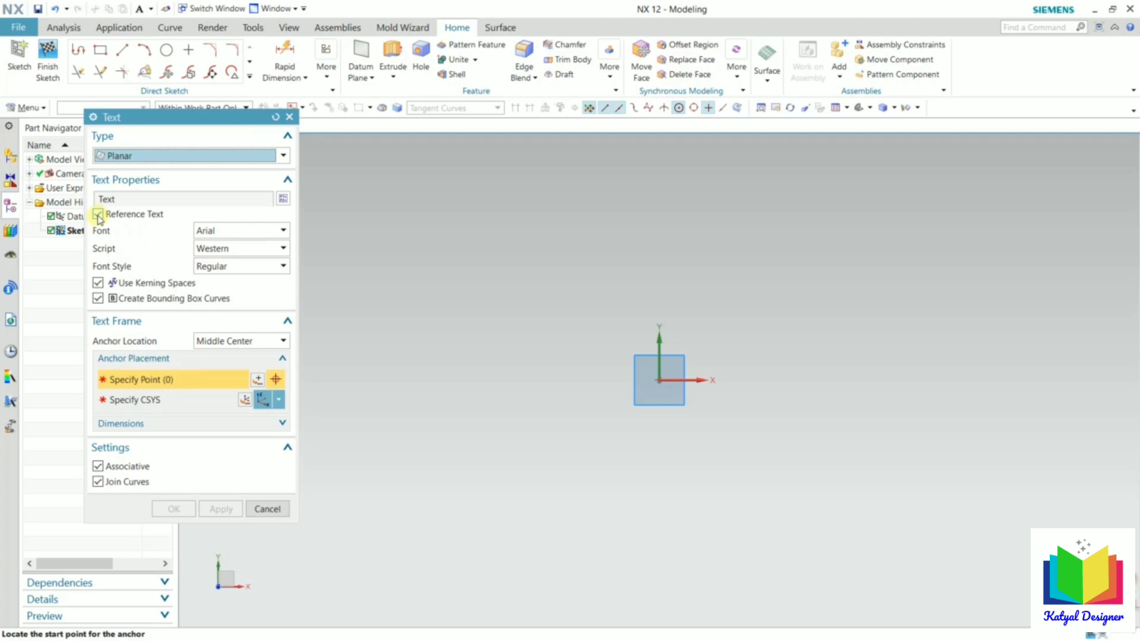
- Turn off Reference Text and replace the default wording with "Siemens NX"
click(98, 214)
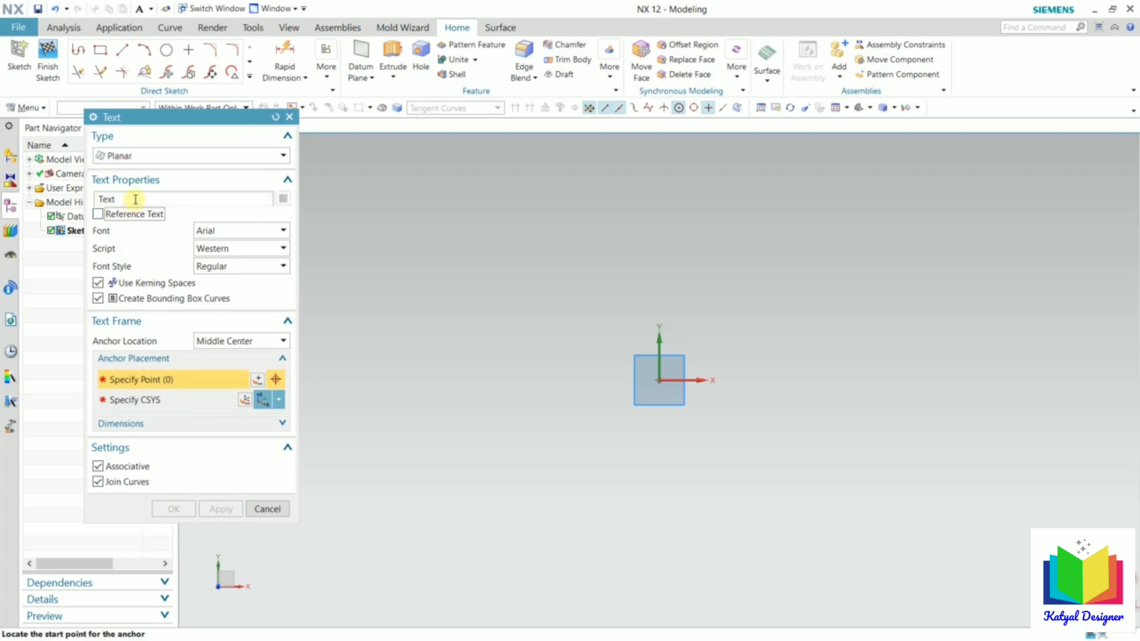
drag(109, 198, 86, 198)
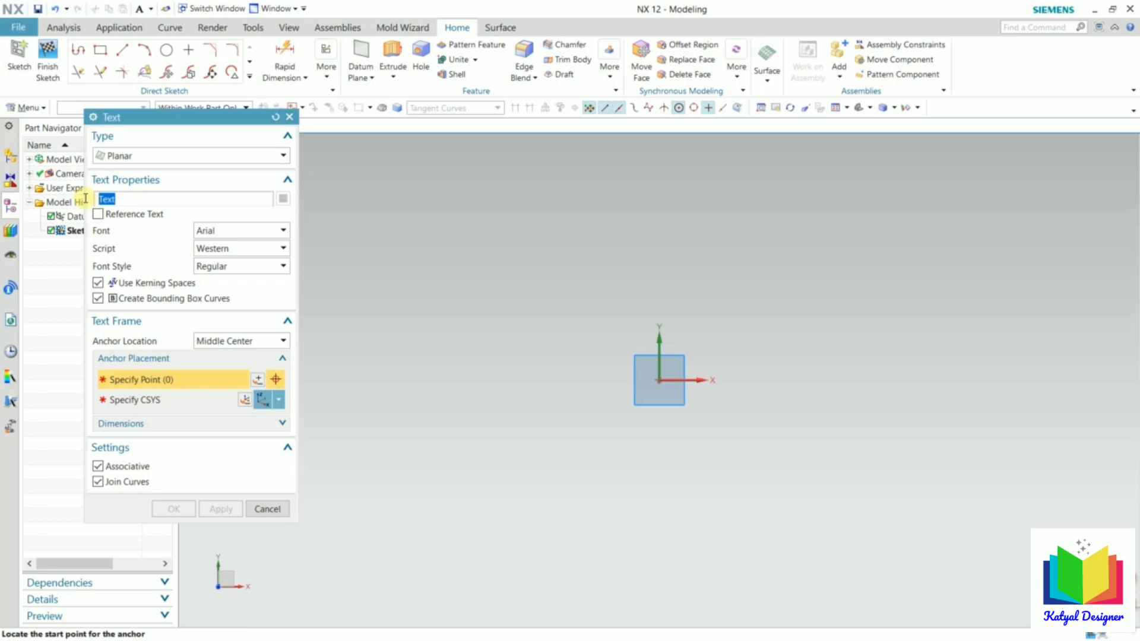
key(BackSpace)
text(Siemn)
key(BackSpace)
text(ens NX)
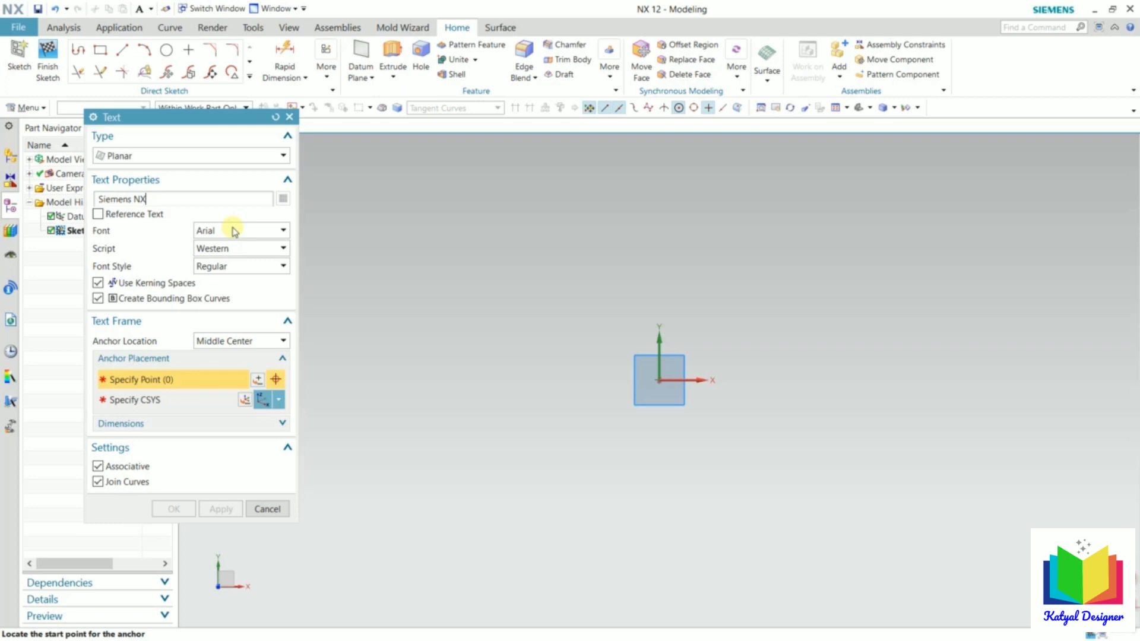
- Choose the Arial font, Western script and Regular style, and turn off kerning spaces and bounding box curves
click(260, 234)
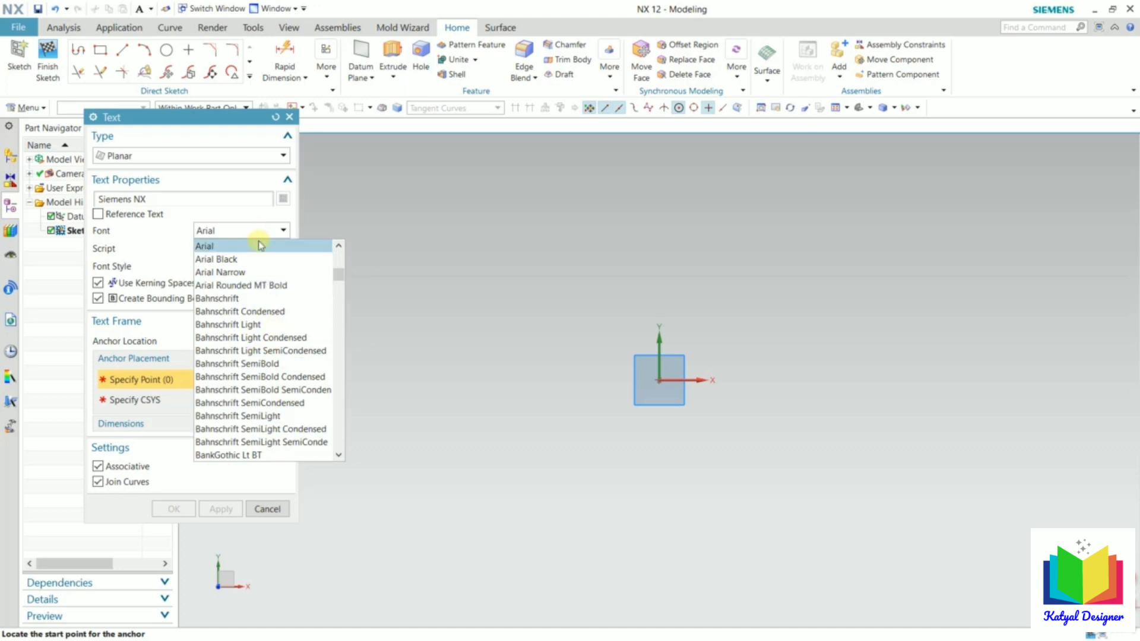
click(257, 253)
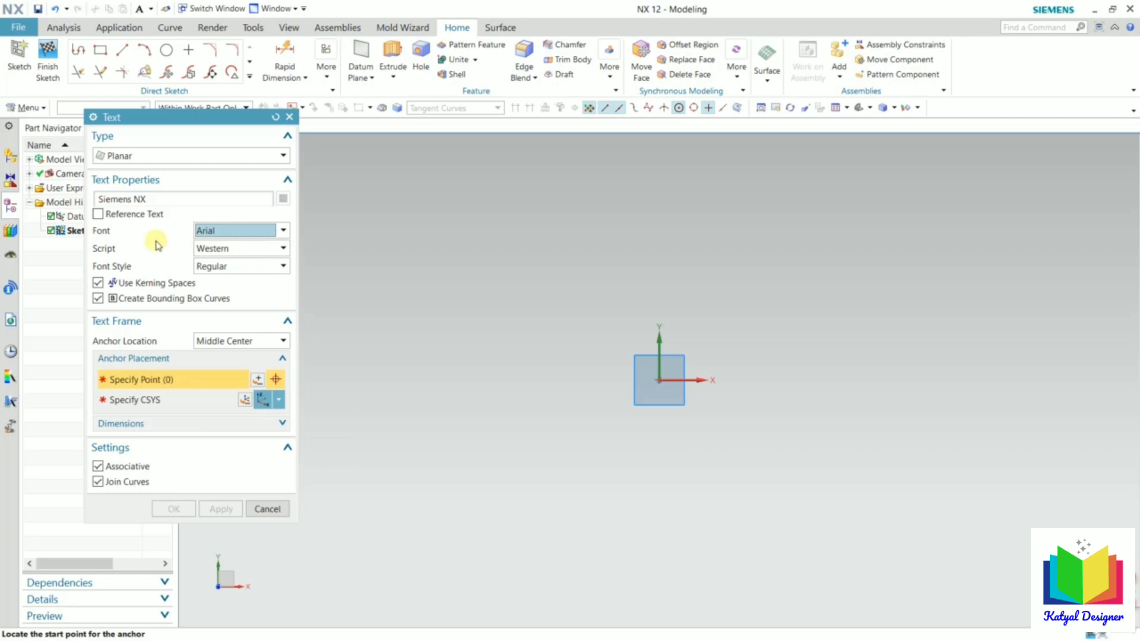
click(225, 254)
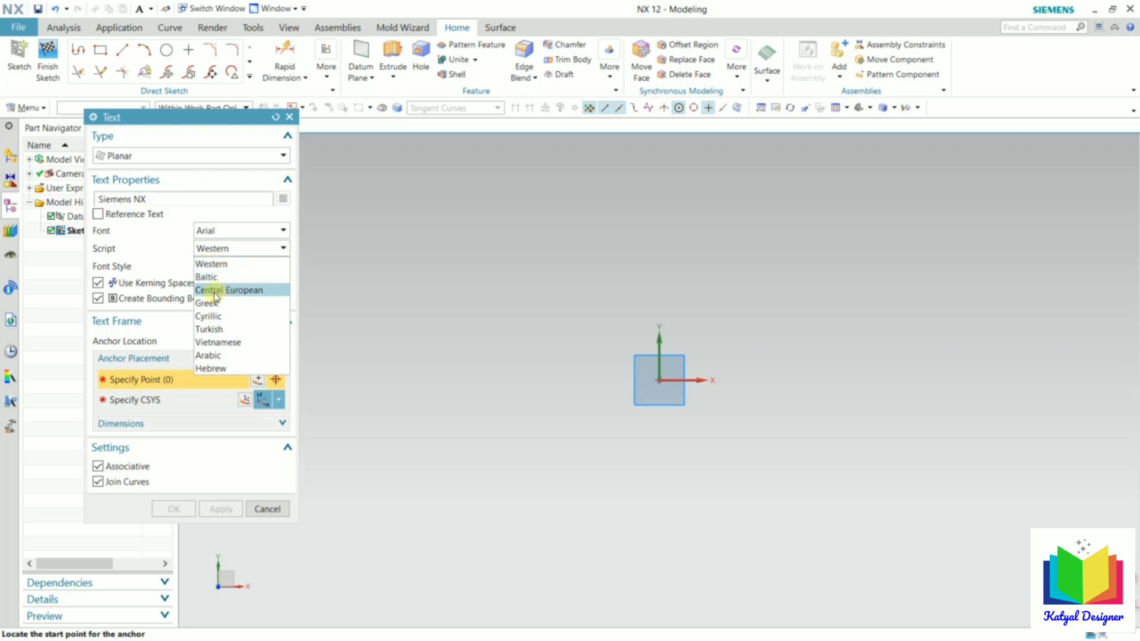
click(223, 265)
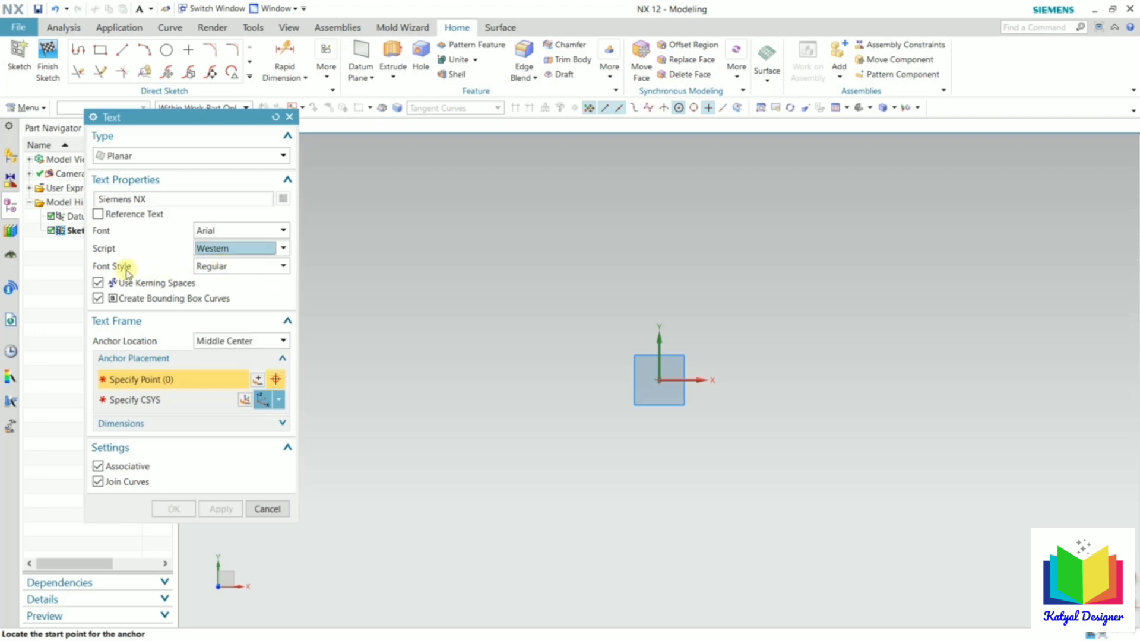
click(245, 268)
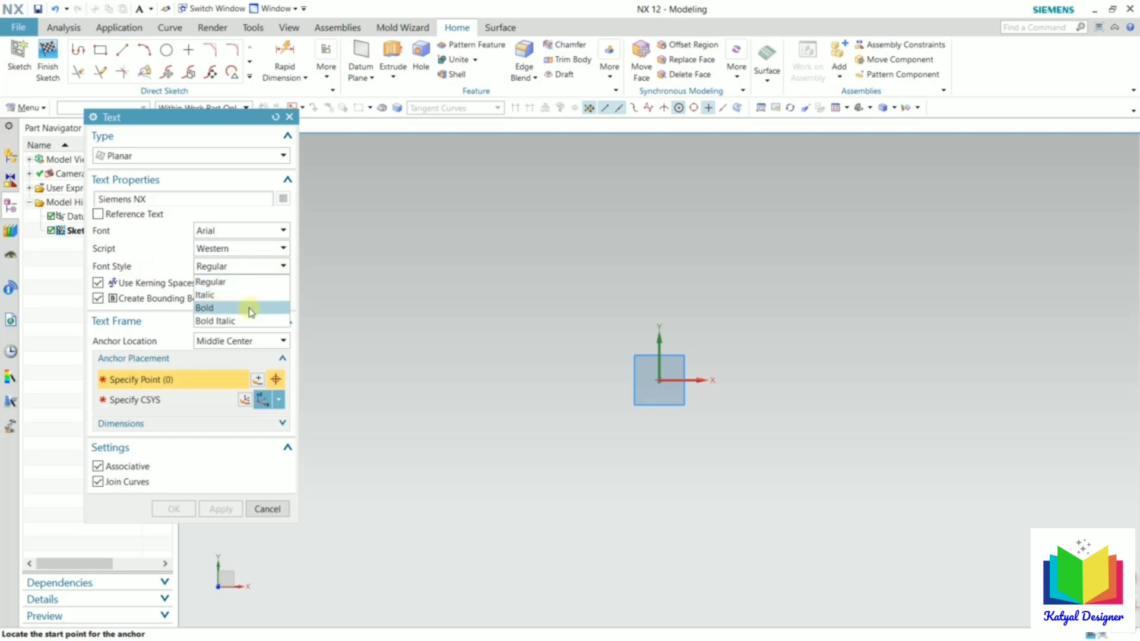
click(206, 281)
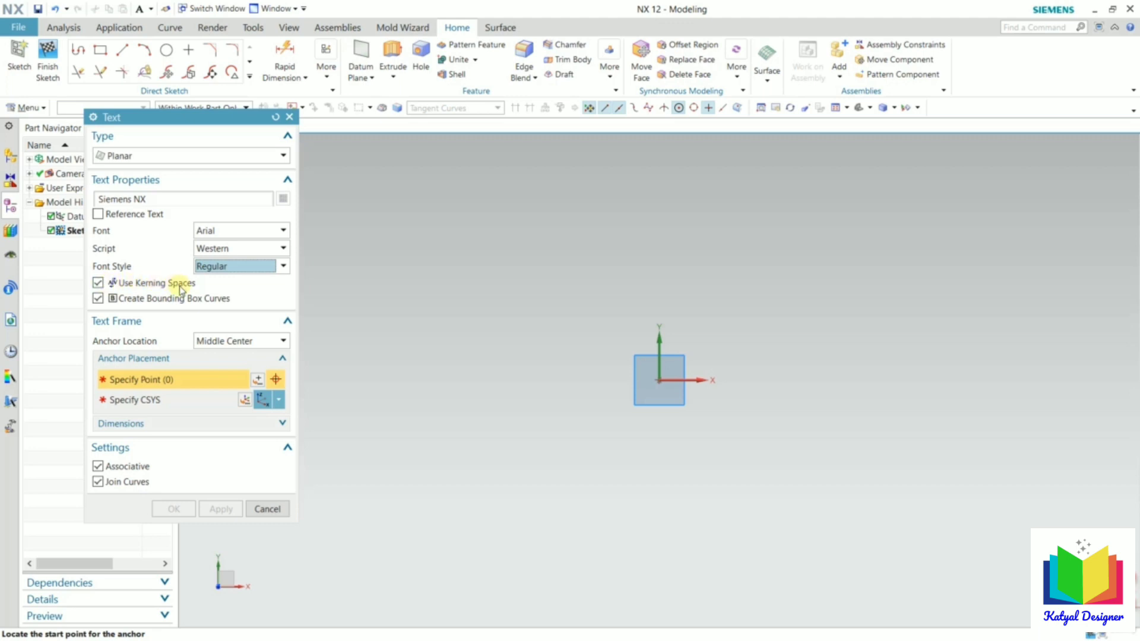
click(99, 299)
click(98, 284)
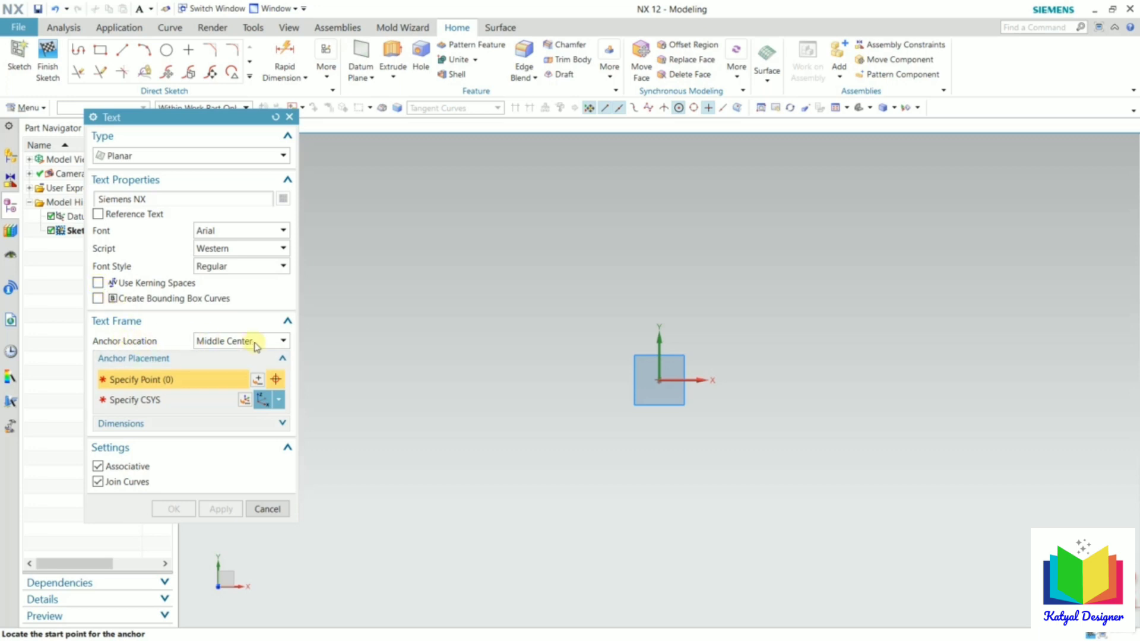
- Place the text above the datum origin with its middle-center anchor at about X 32, Y 33.6 mm
click(157, 400)
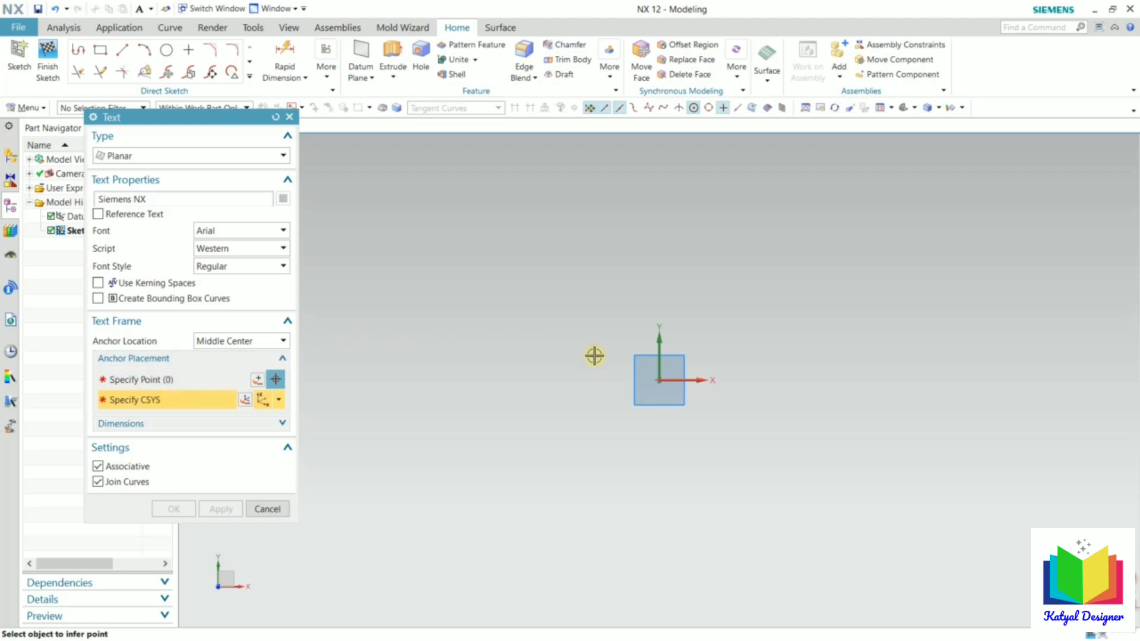
click(812, 312)
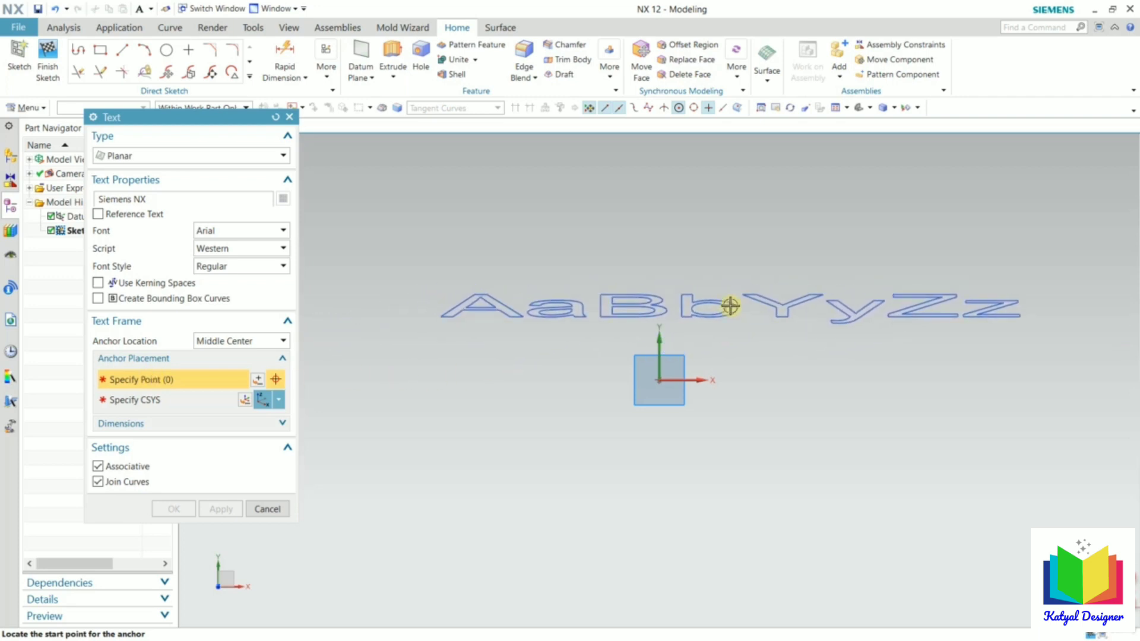
click(730, 306)
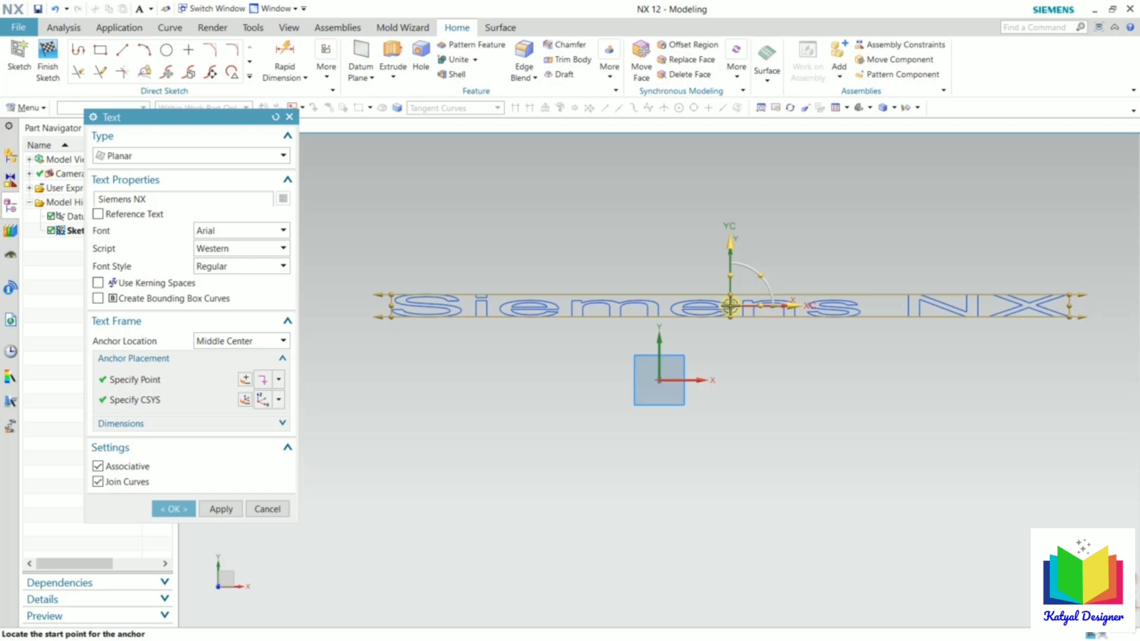
- Expand the text frame dimensions and set the text height to 50 mm
click(281, 423)
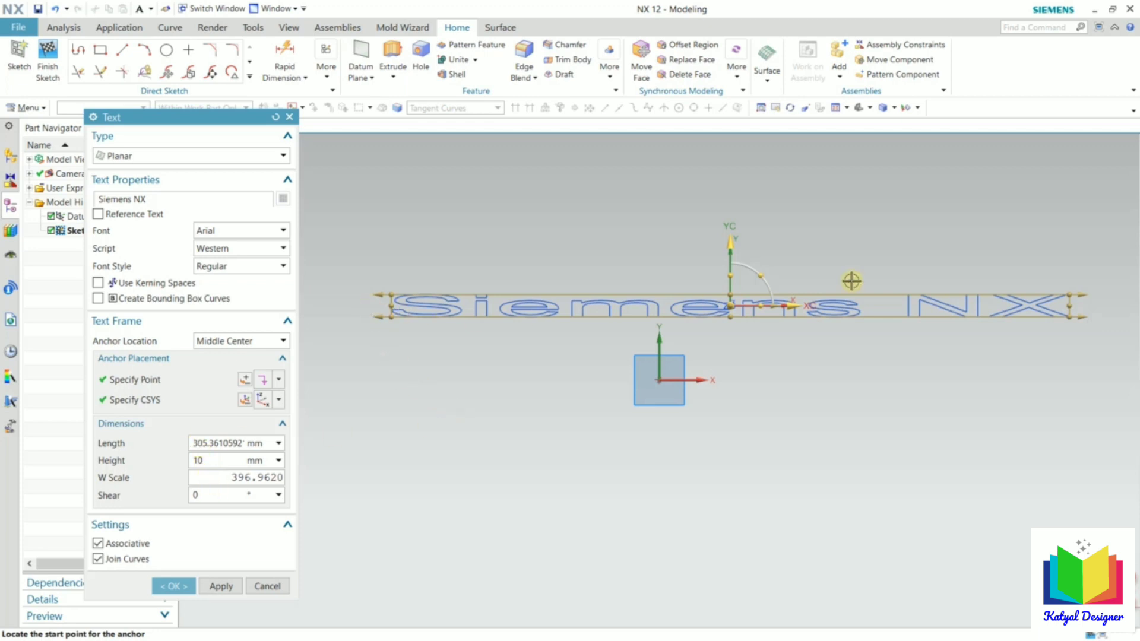
double_click(203, 460)
text(0)
key(Return)
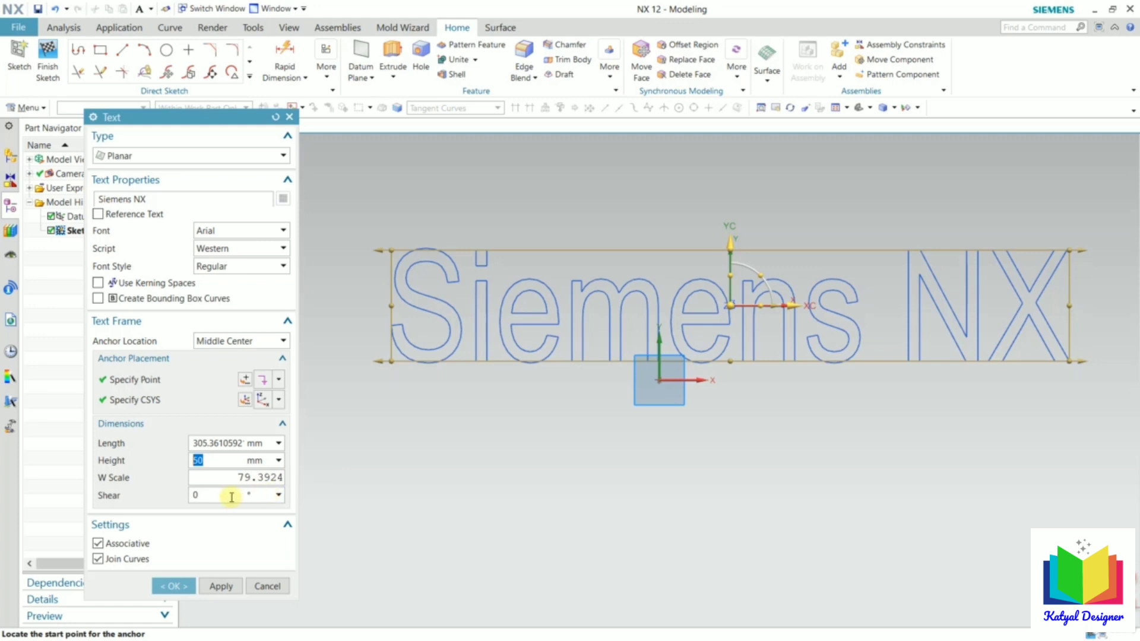
- Try a 15° shear on the text
double_click(197, 497)
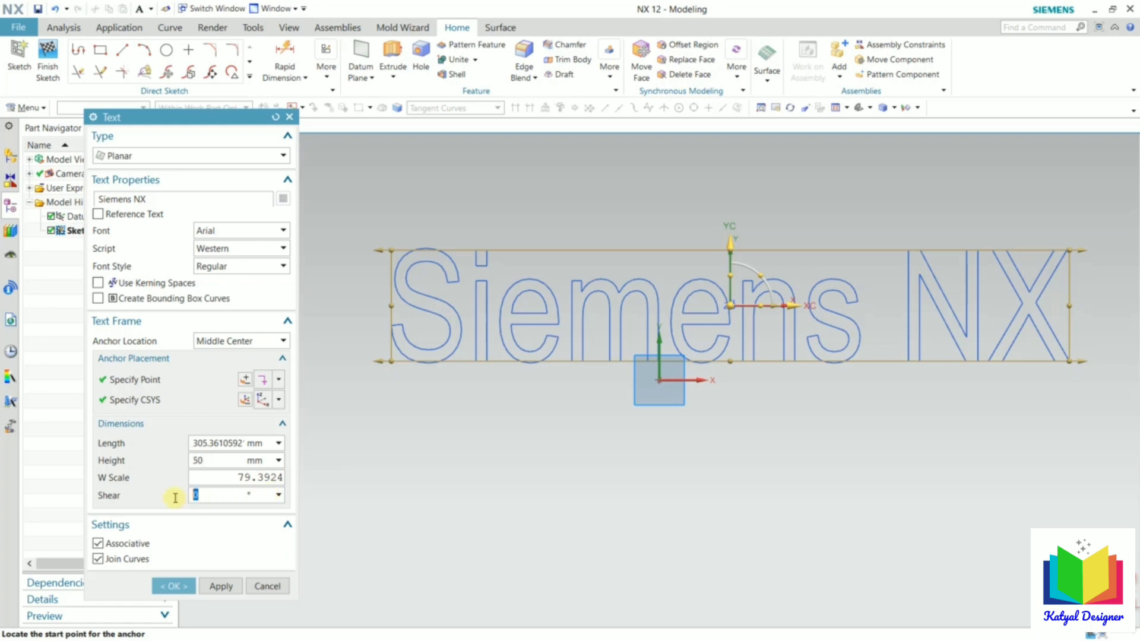
text(15)
key(Return)
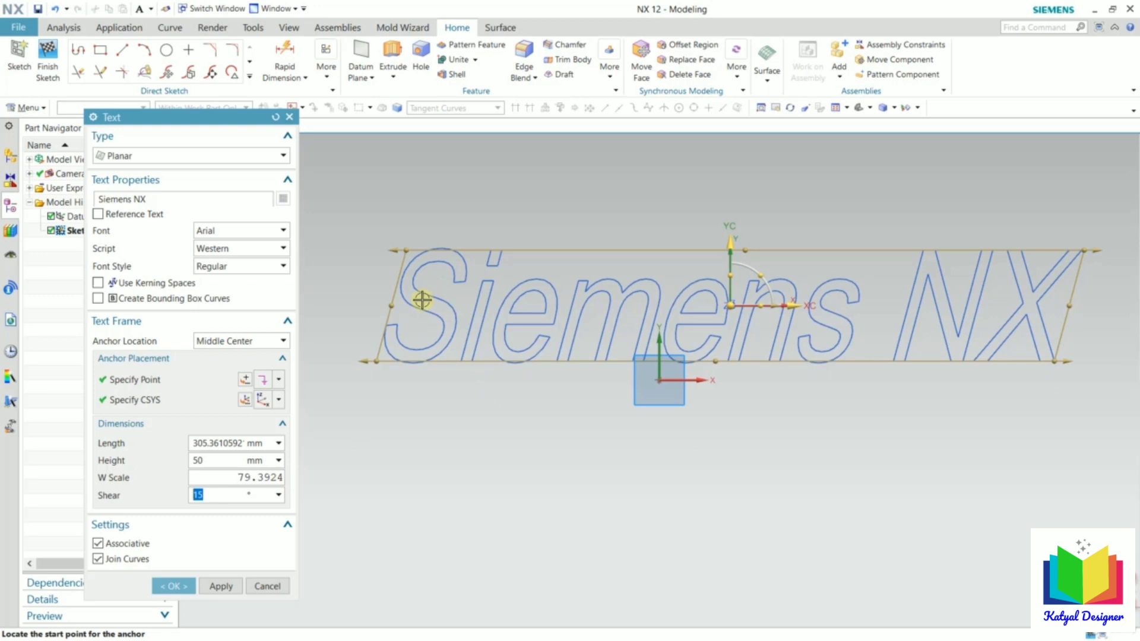
- Set the text's shear to 0° and create the text feature
text(0)
key(Return)
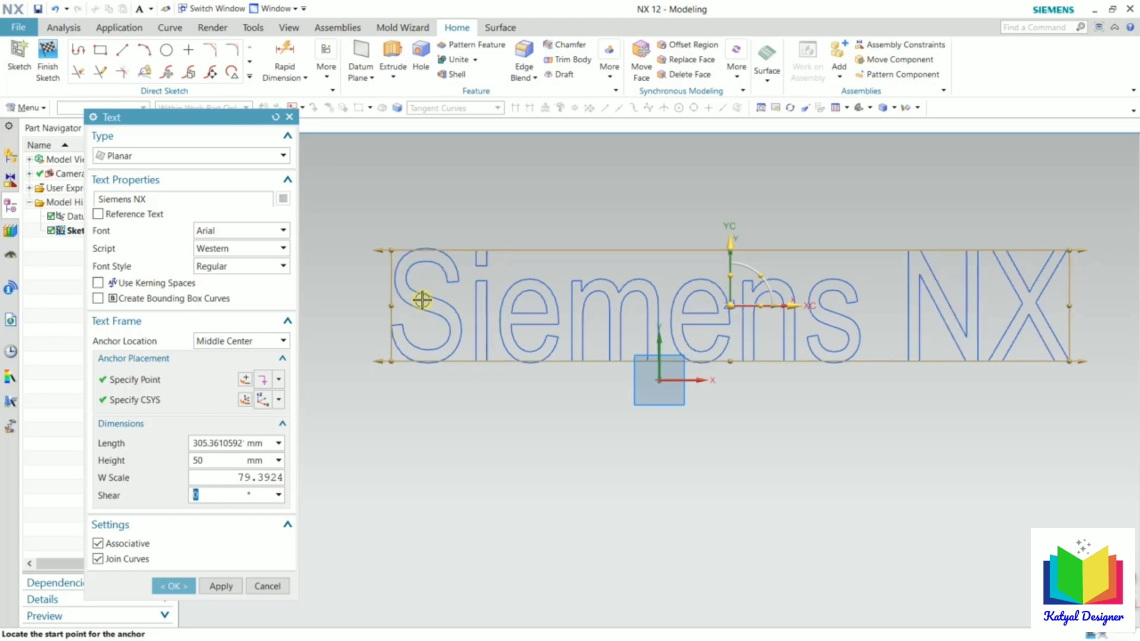
click(172, 586)
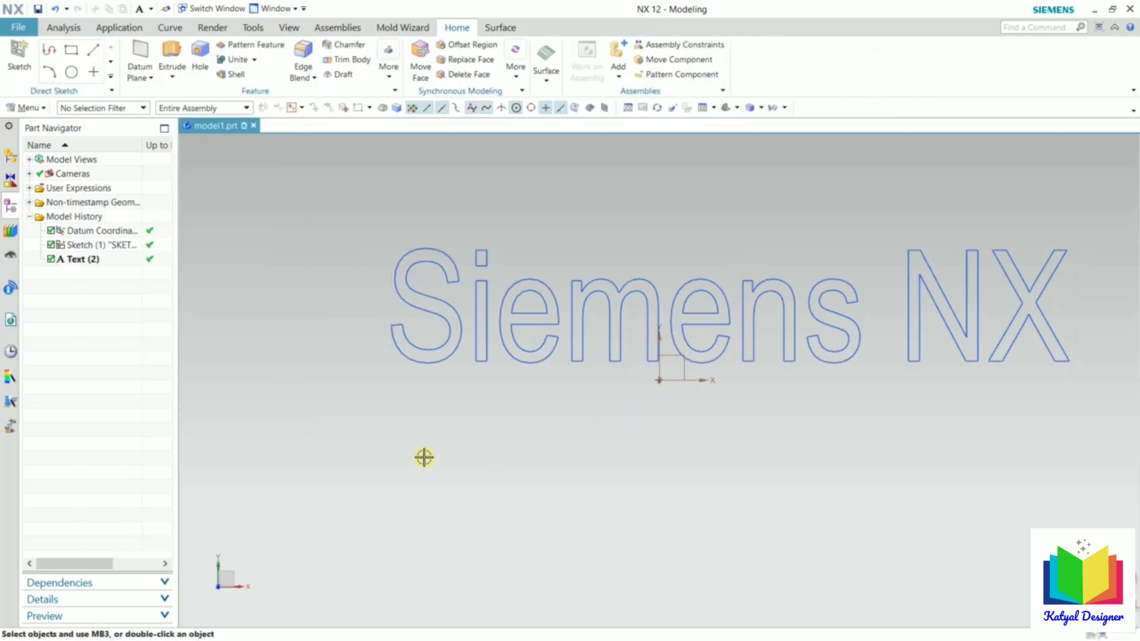
- Edit the existing text feature and try the Top Left, Top Center and Middle Left anchor locations before restoring Middle Center
click(82, 261)
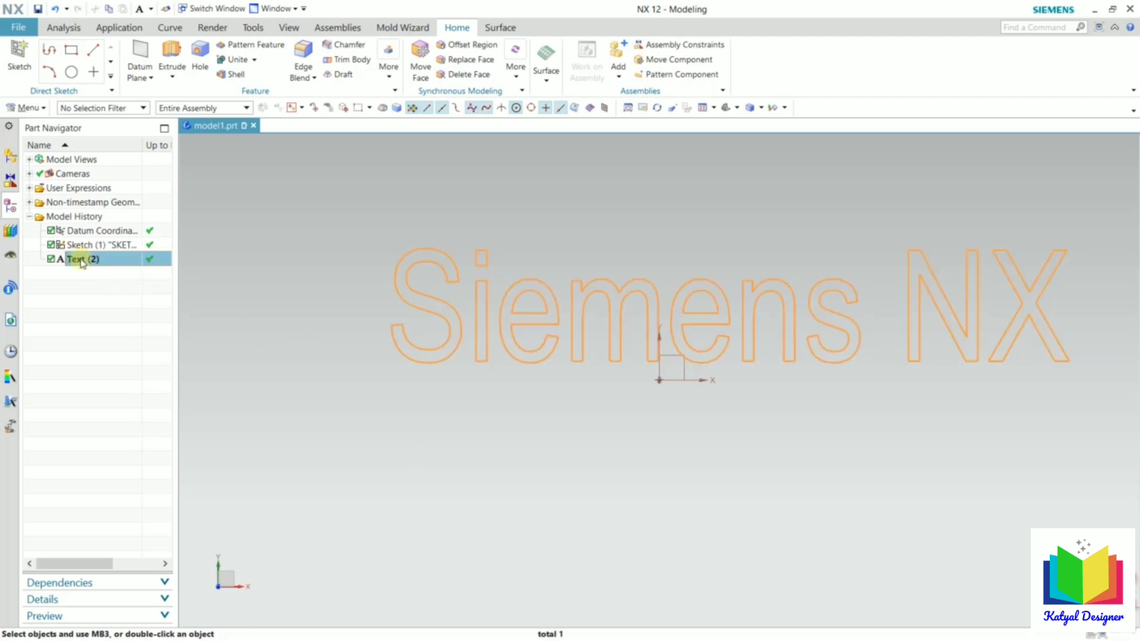
right_click(82, 262)
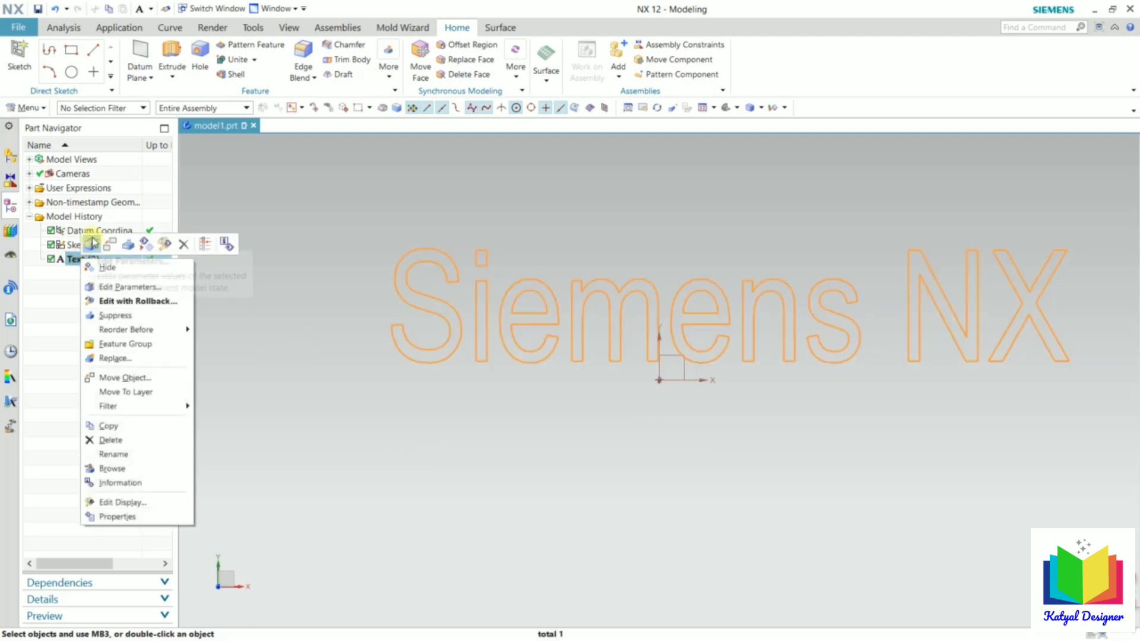
click(92, 244)
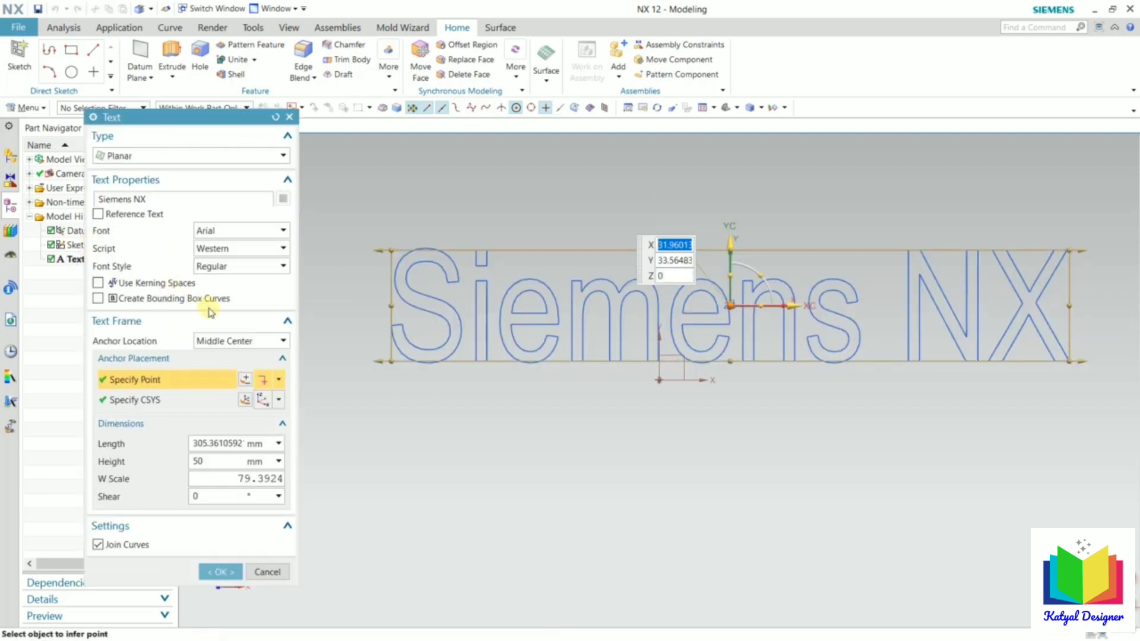
click(242, 341)
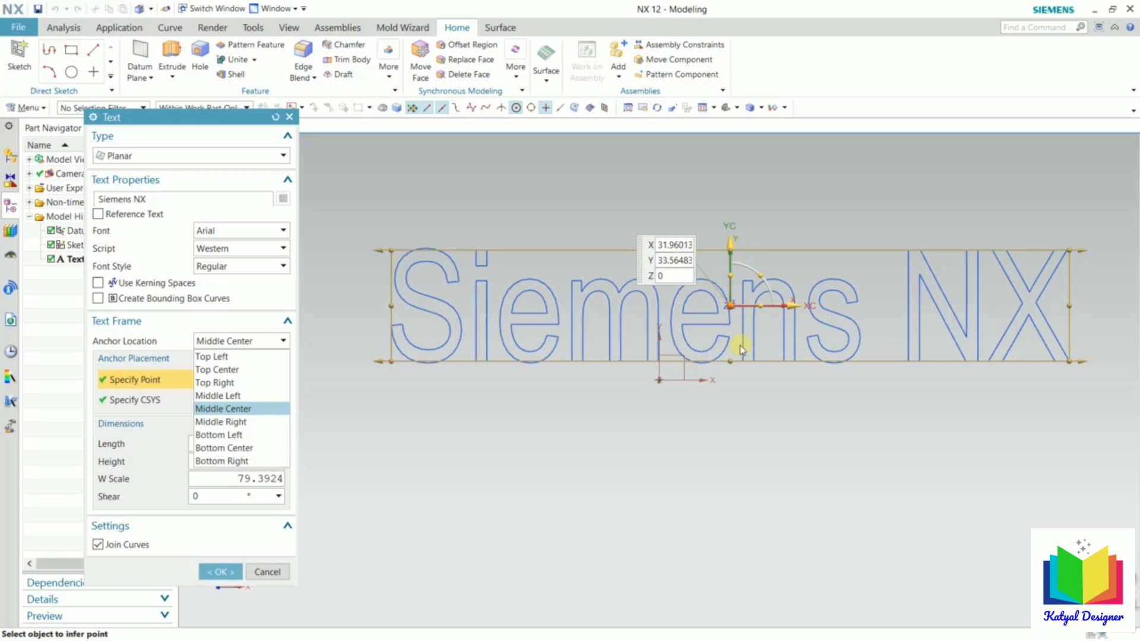
click(235, 359)
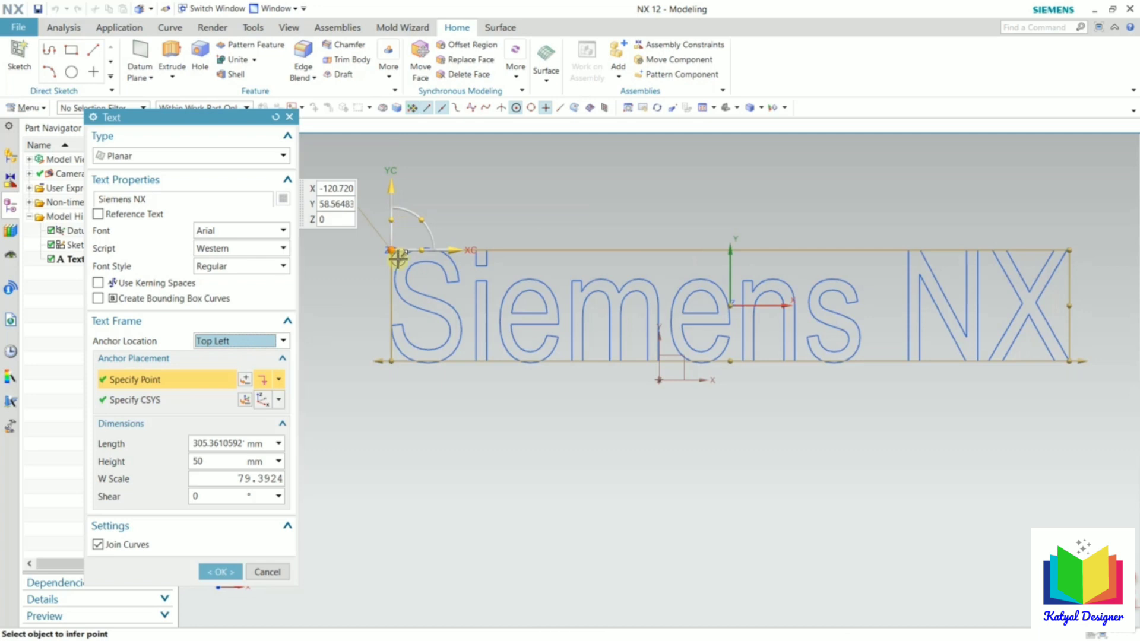
click(231, 347)
click(229, 371)
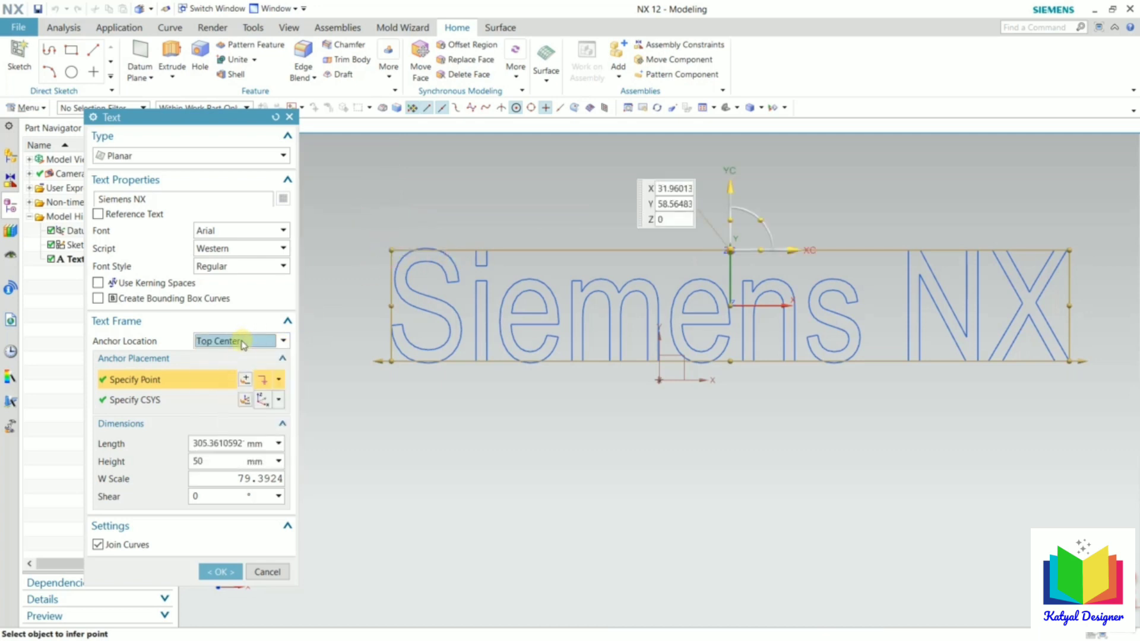
click(243, 342)
click(229, 394)
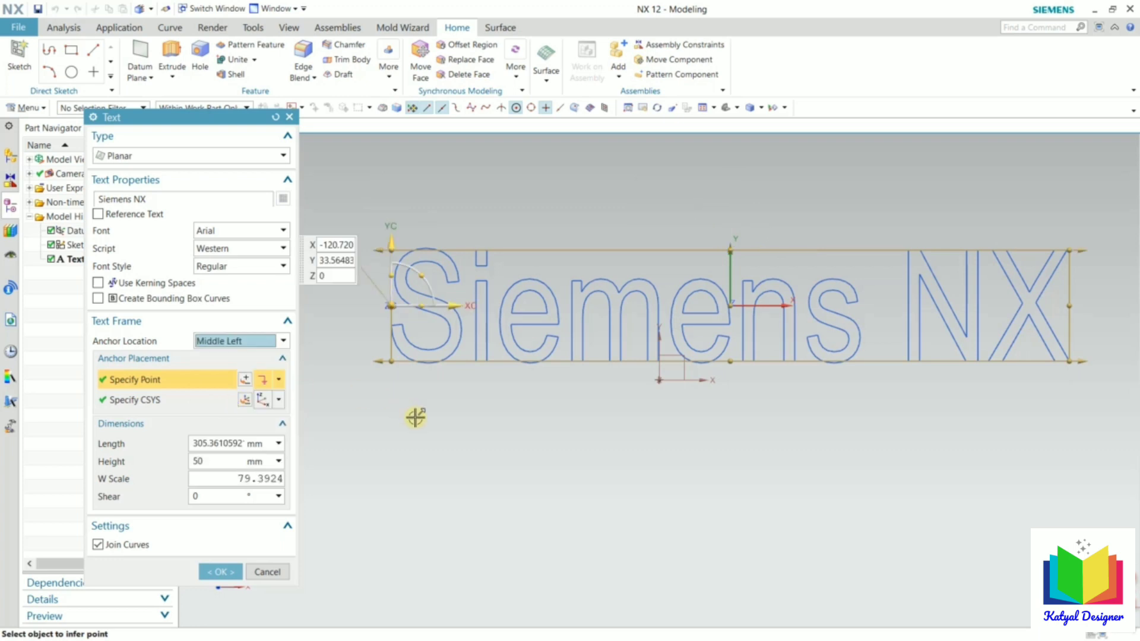
click(229, 343)
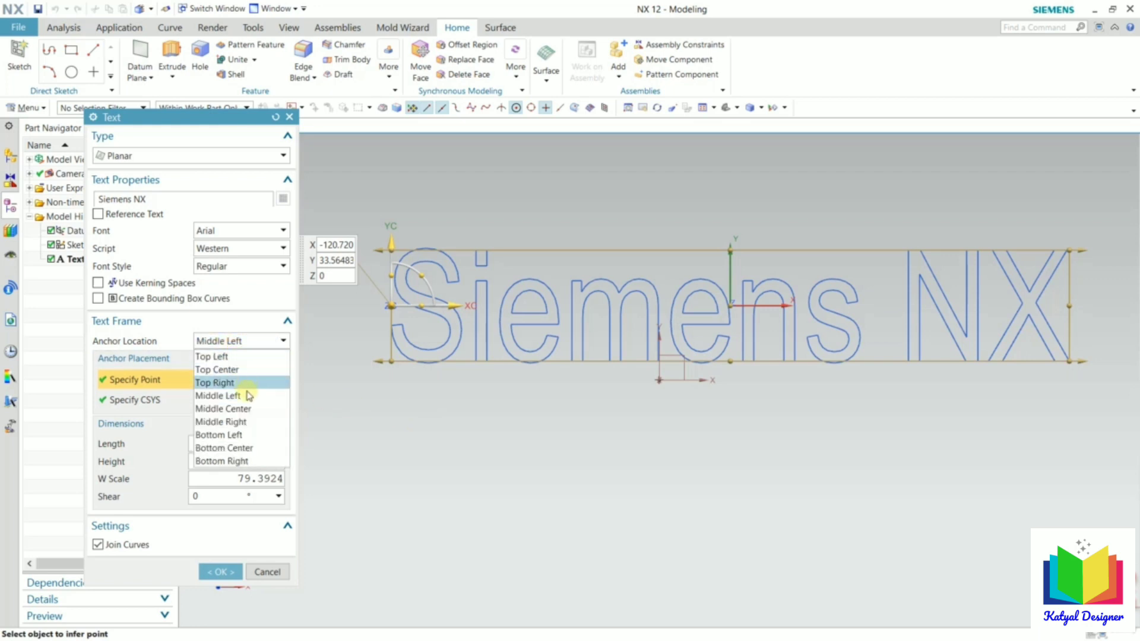
click(240, 411)
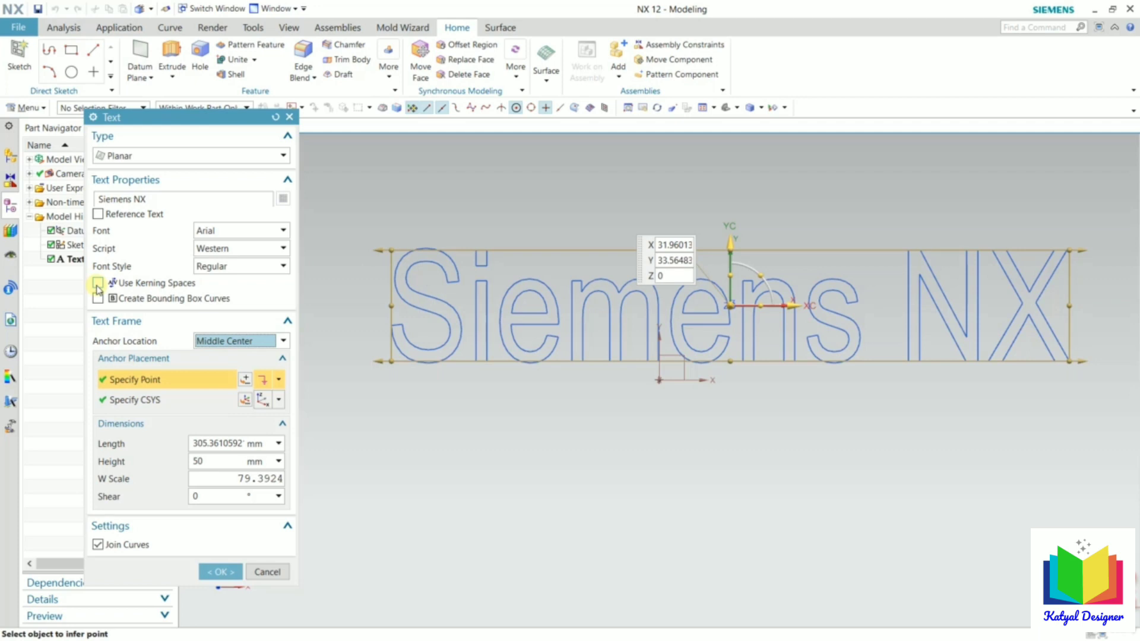
- Enable kerning spaces and bounding box curves for the "Siemens NX" text feature
click(97, 283)
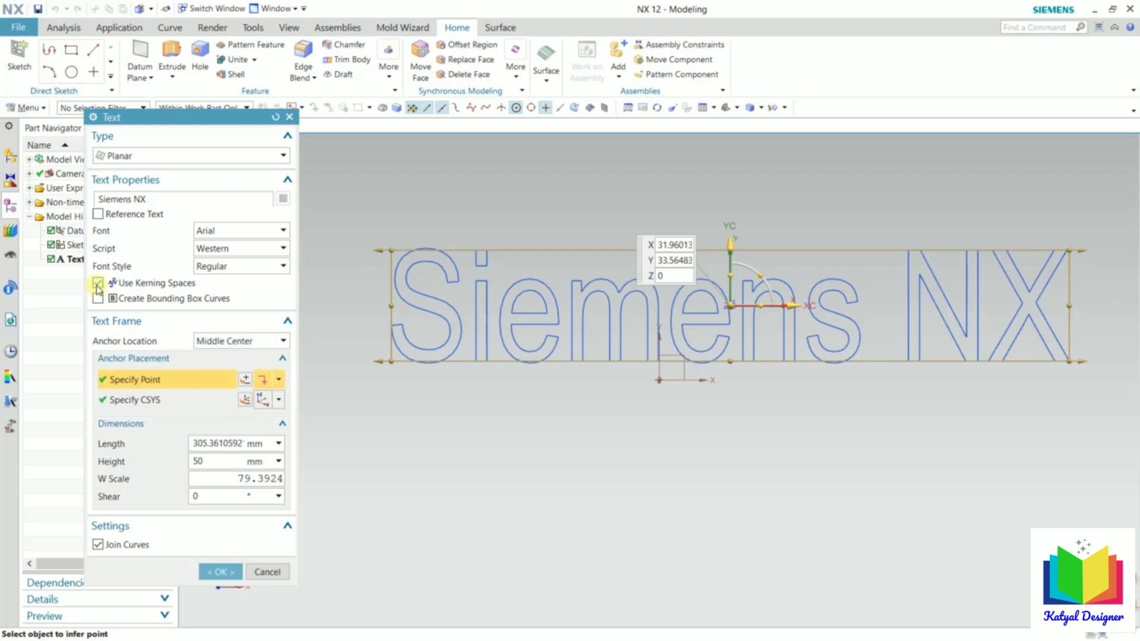
click(220, 571)
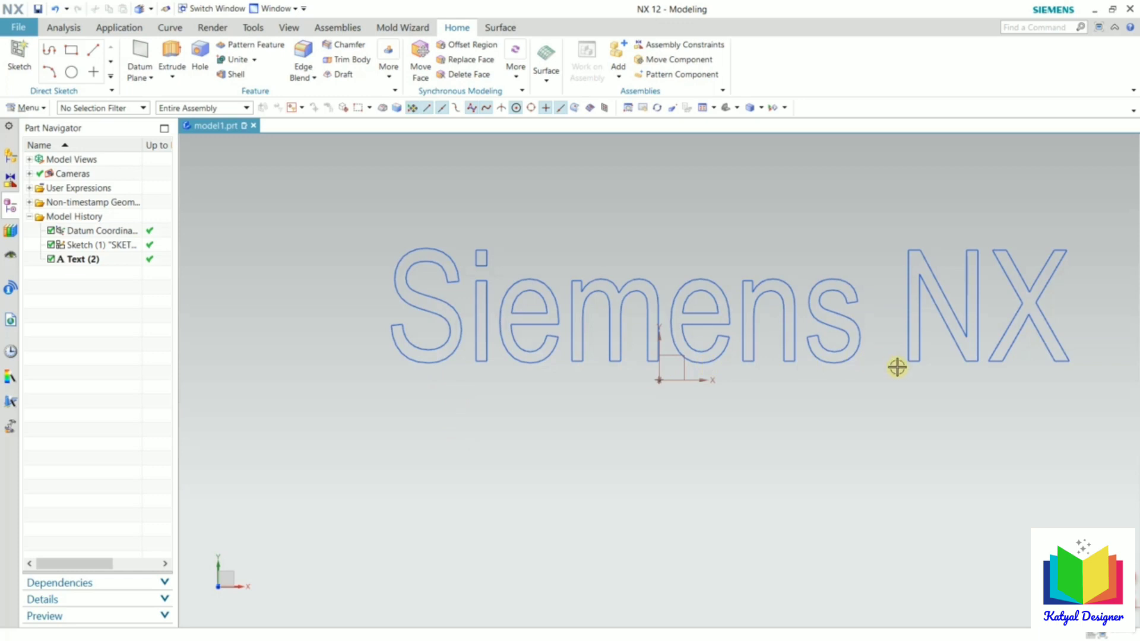
click(95, 259)
double_click(95, 259)
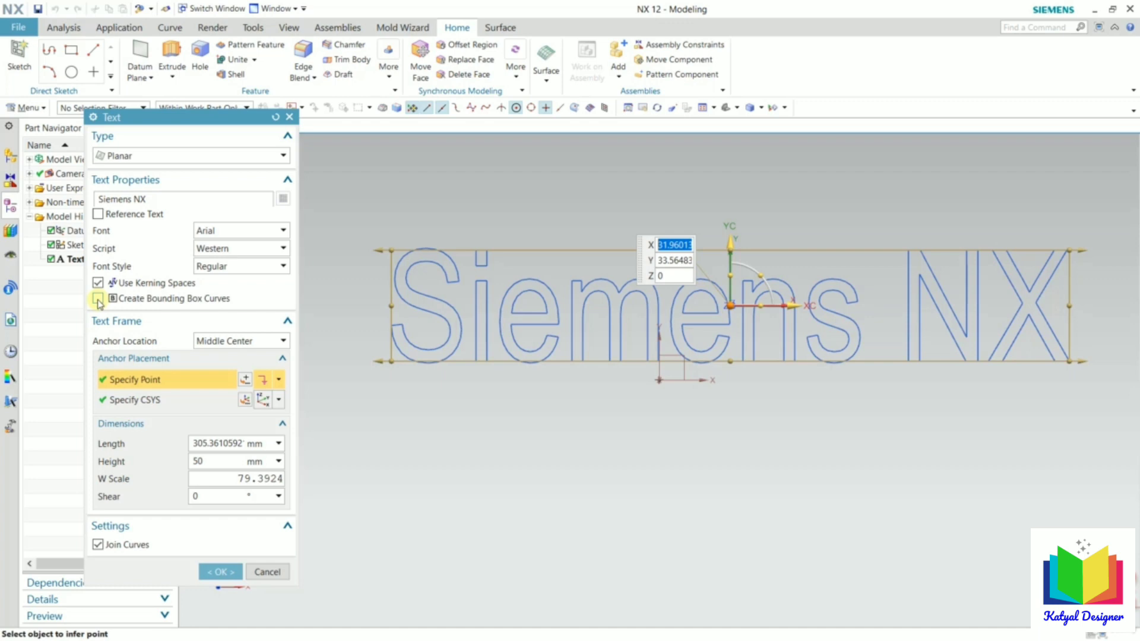
click(98, 298)
click(222, 572)
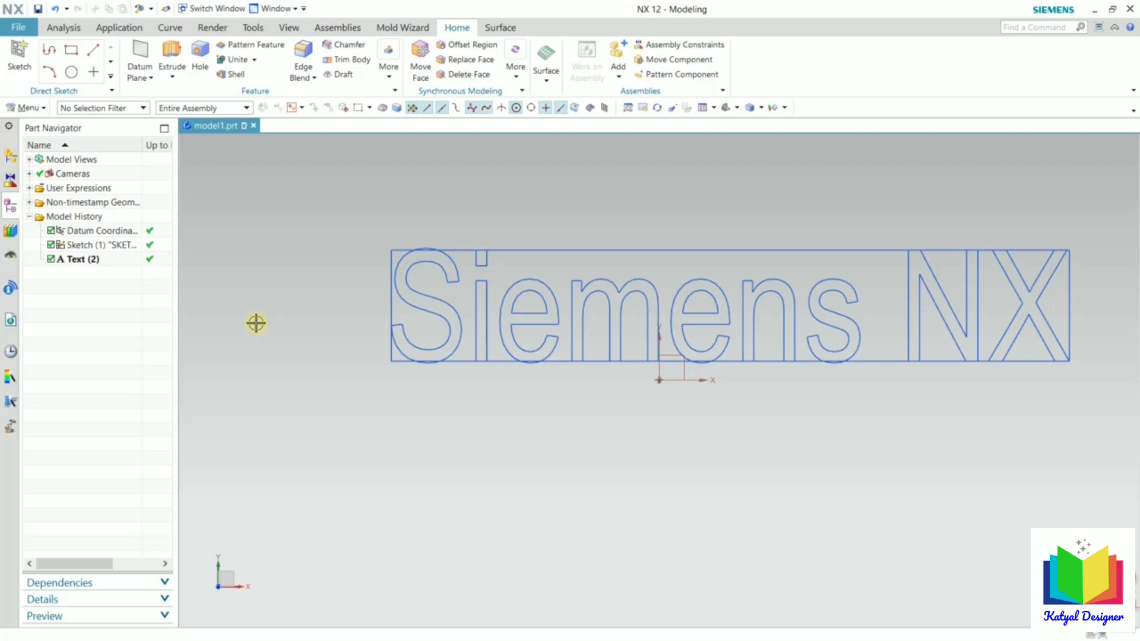
- Delete the "Siemens NX" text feature from the model history
click(87, 261)
right_click(87, 261)
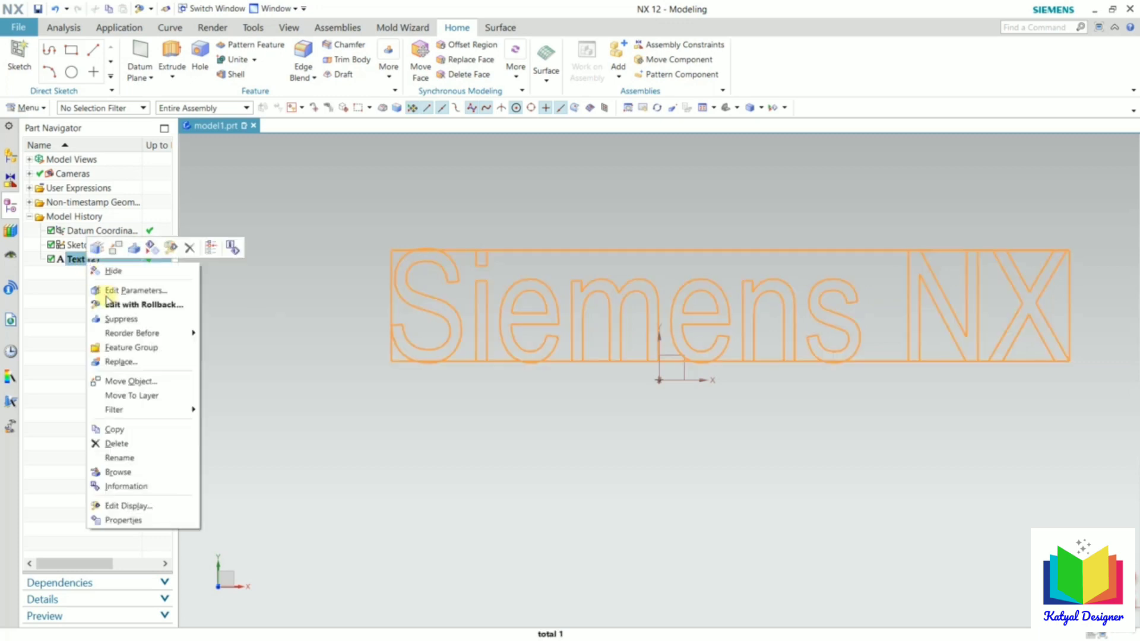
click(149, 444)
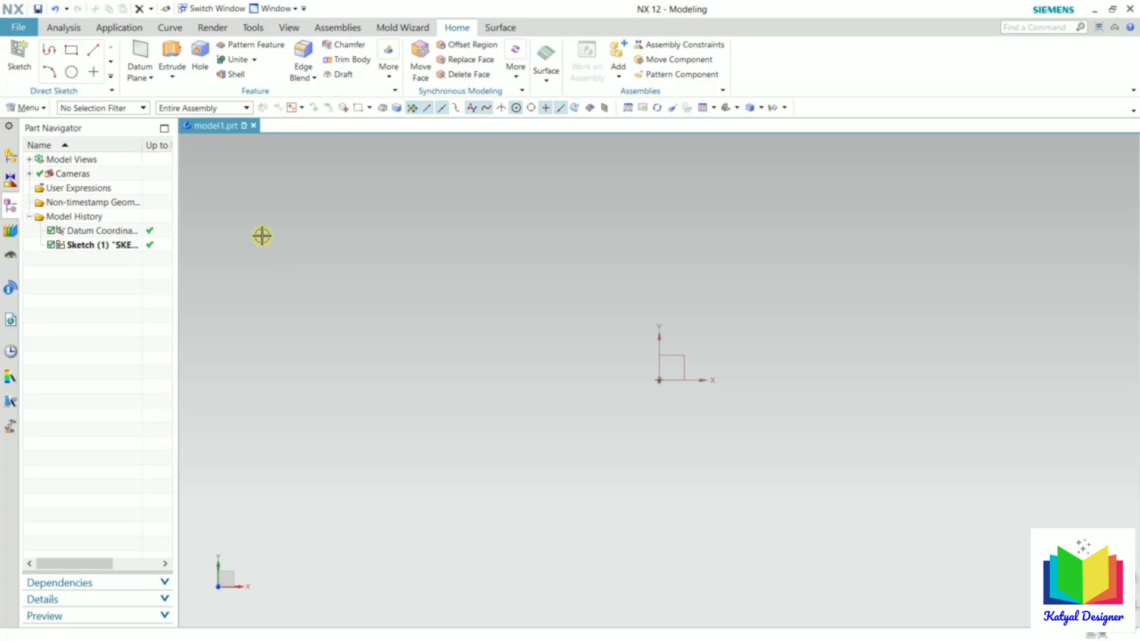
- Create a new on-plane sketch on the inferred default XY plane
click(27, 65)
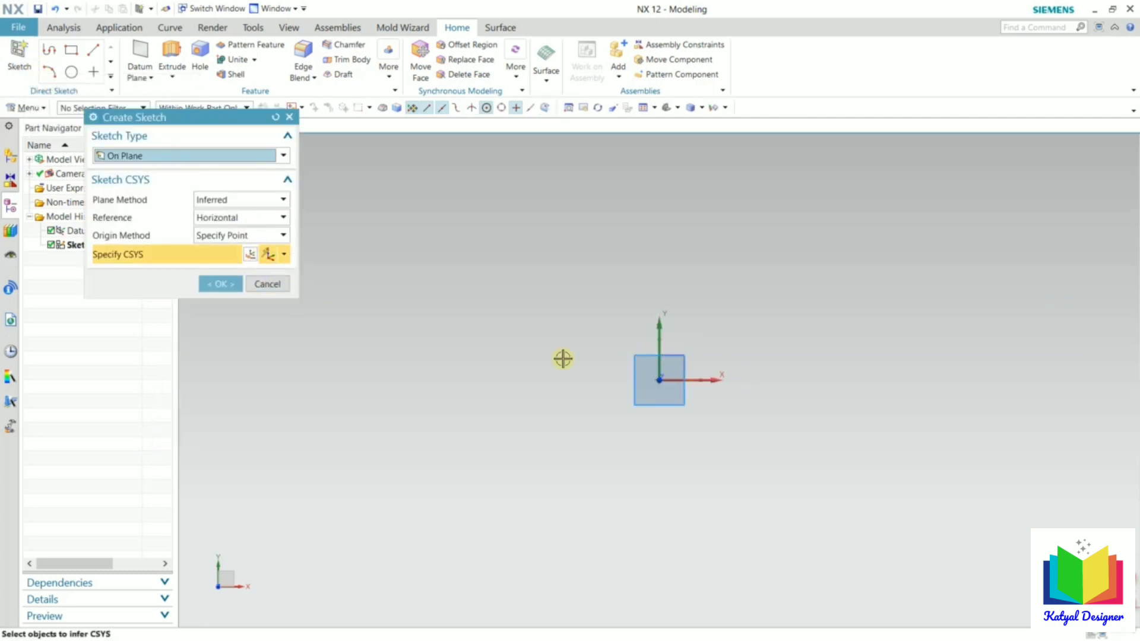
click(221, 285)
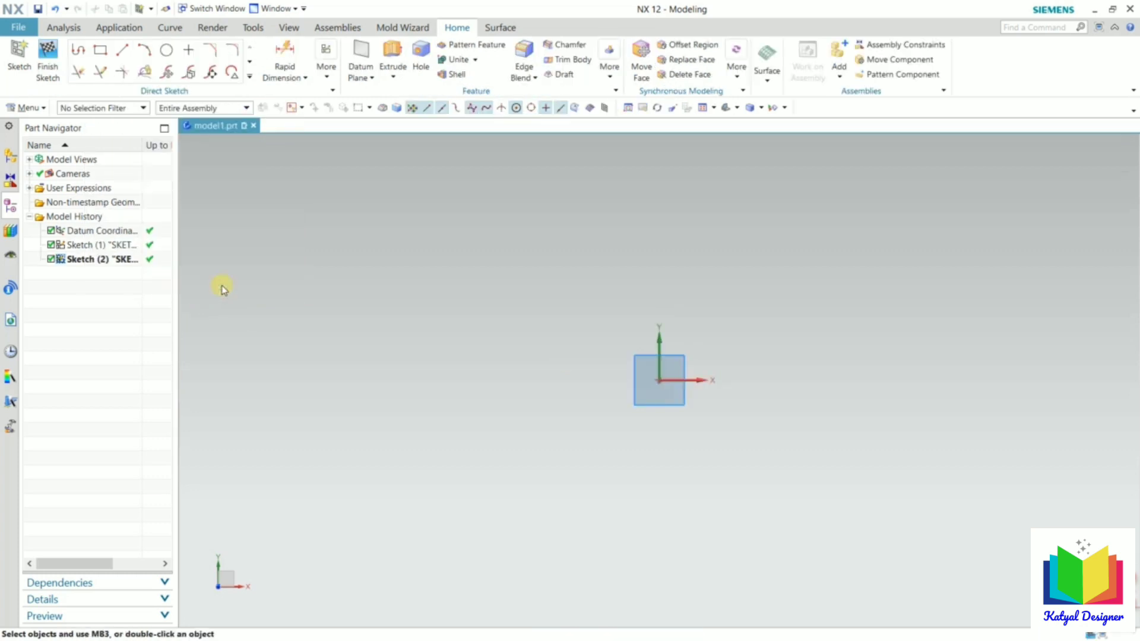
click(41, 108)
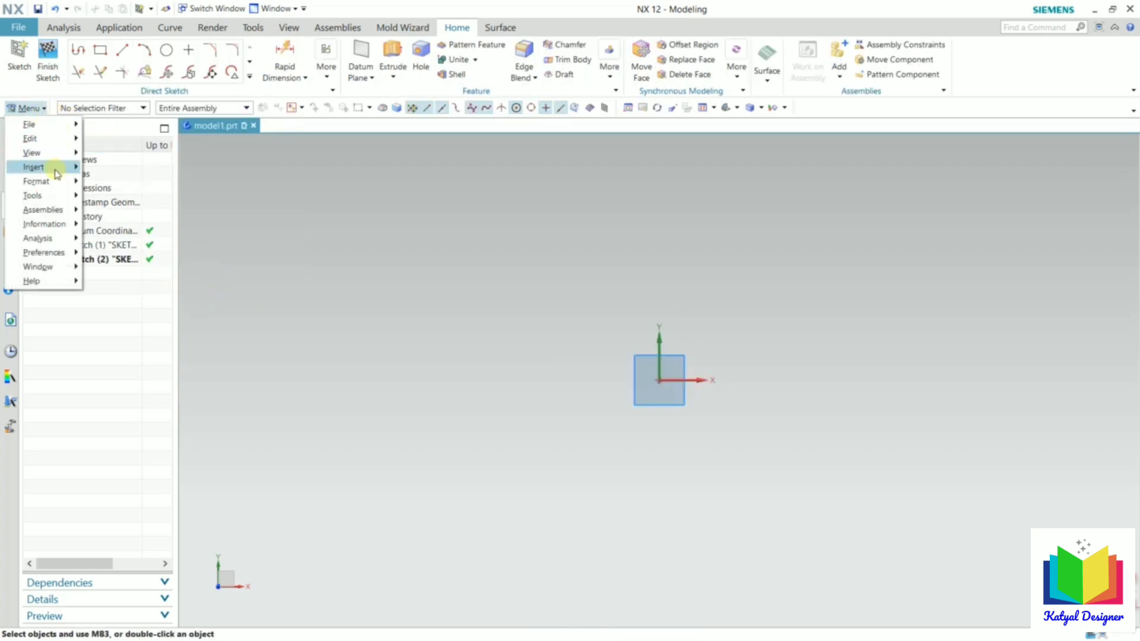
mouse_move(43, 166)
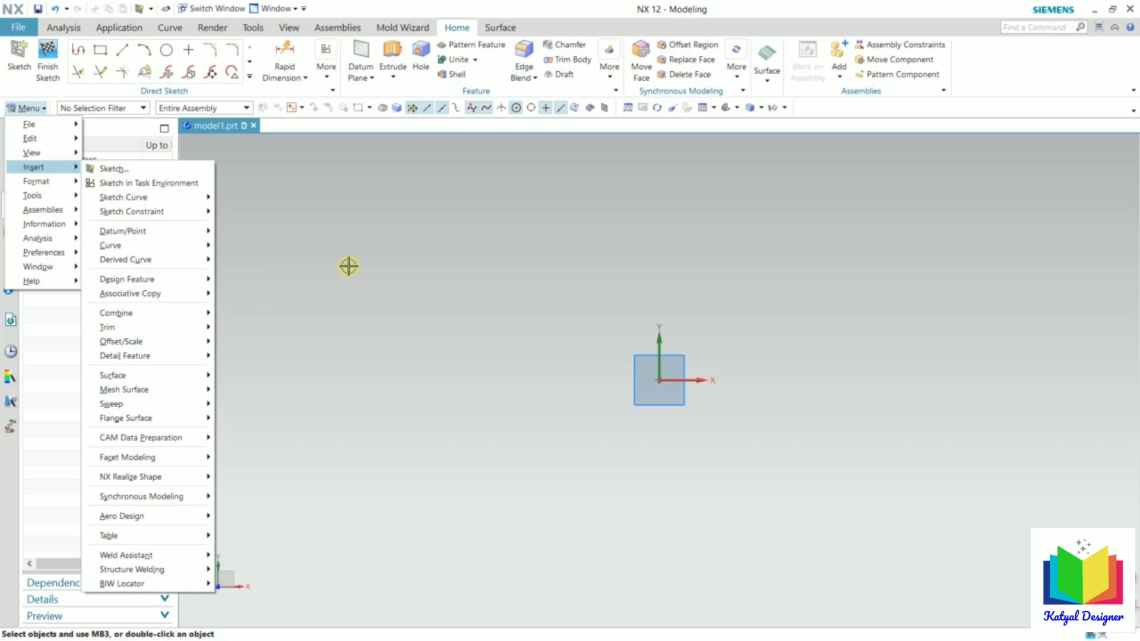
- Sketch a three-point arc with a radius of about 220 mm, bulging upward over the datum origin
click(150, 53)
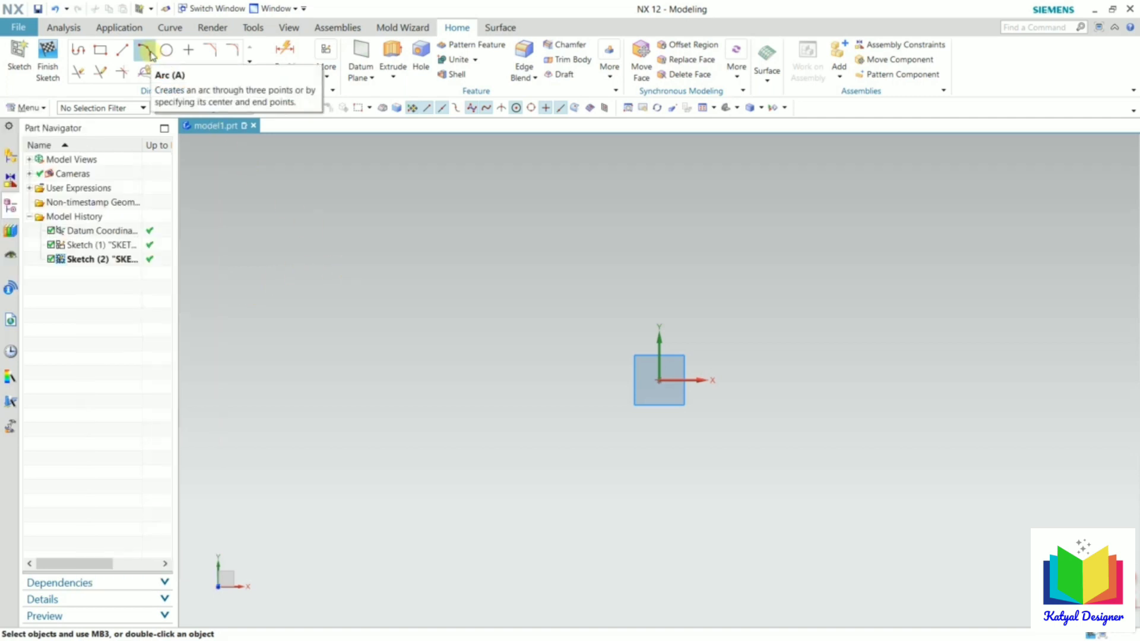
click(149, 53)
click(319, 422)
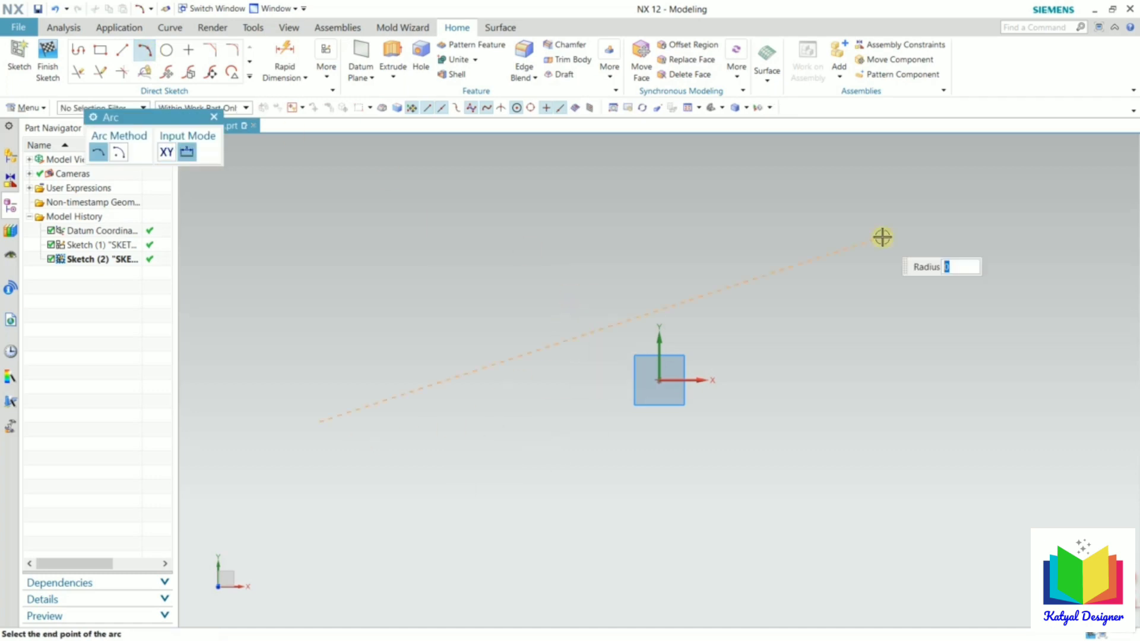
click(831, 248)
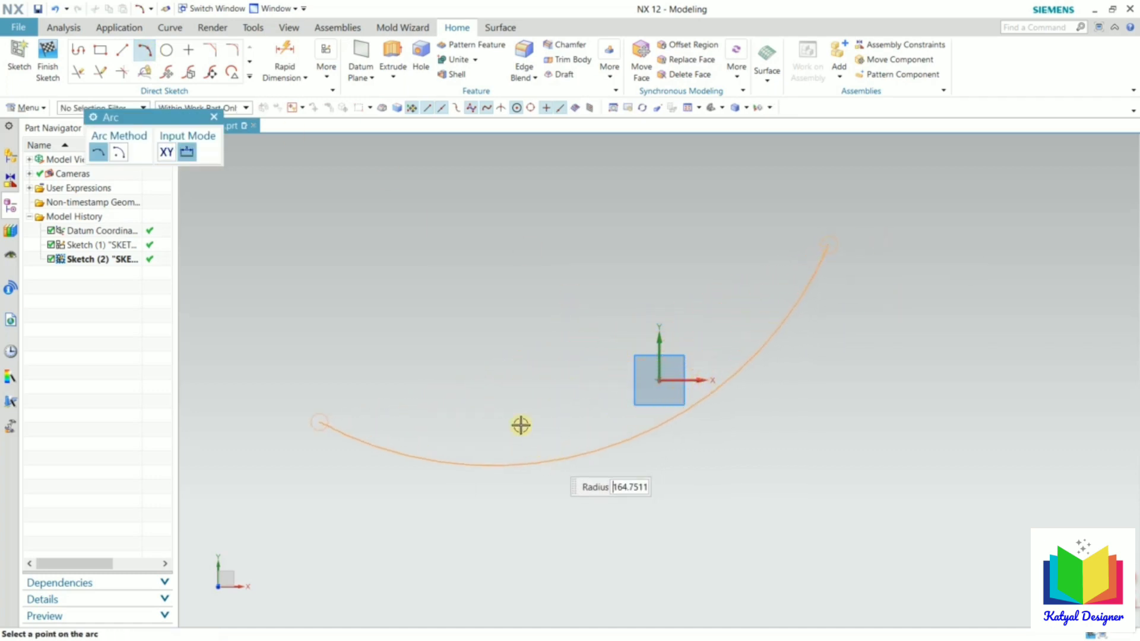
click(475, 289)
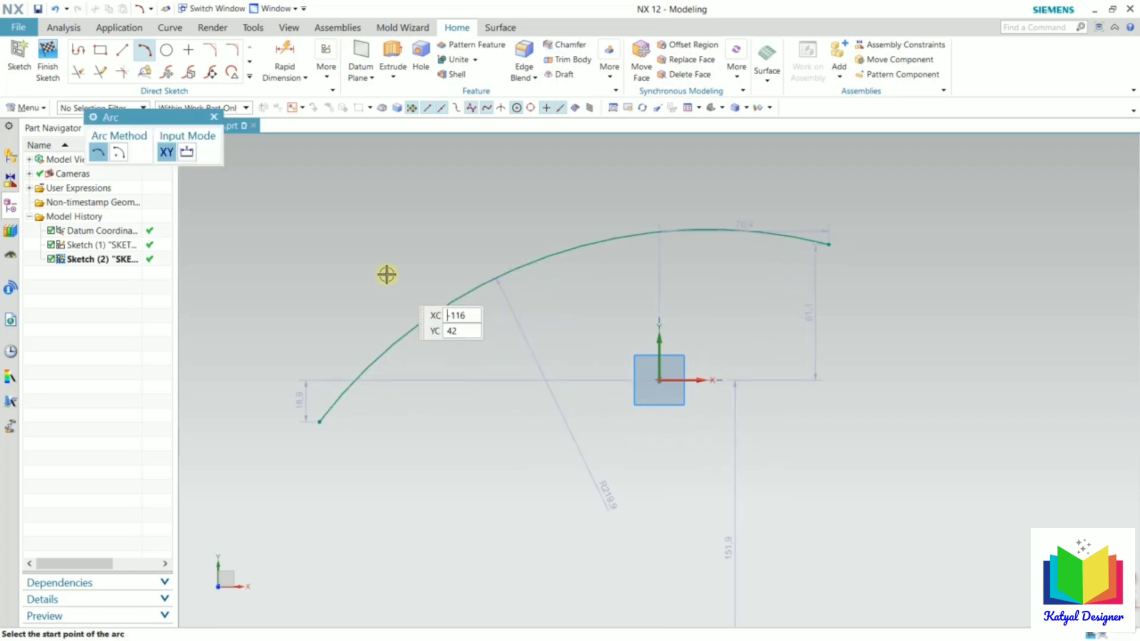
click(214, 116)
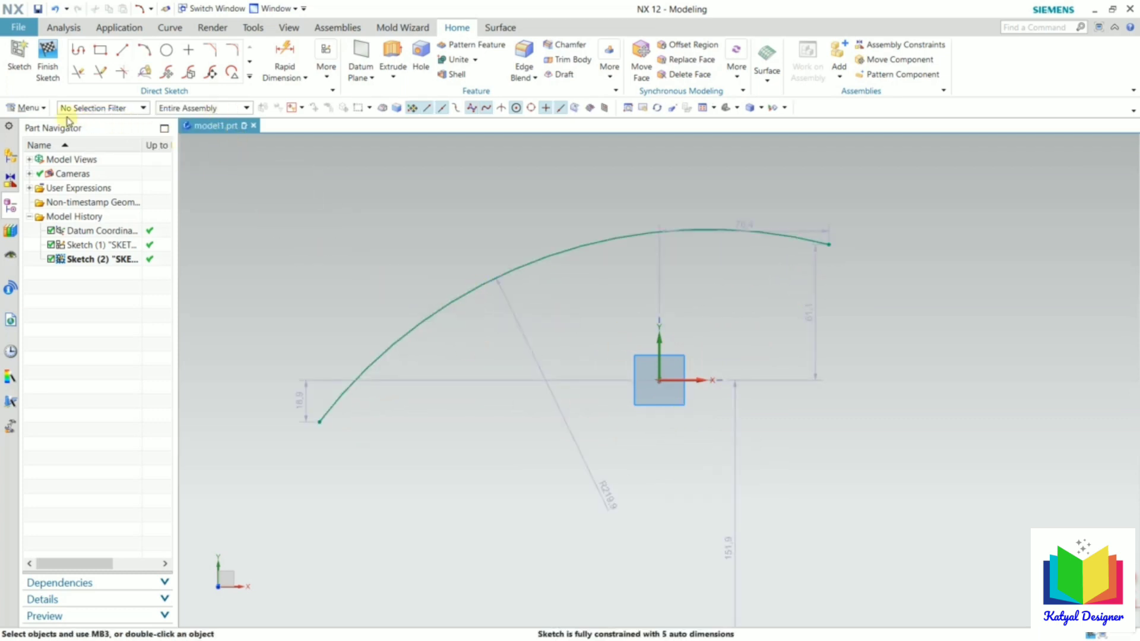
- Start the Text command with the On Curve type and select the sketched arc as the placement curve
click(31, 107)
mouse_move(41, 167)
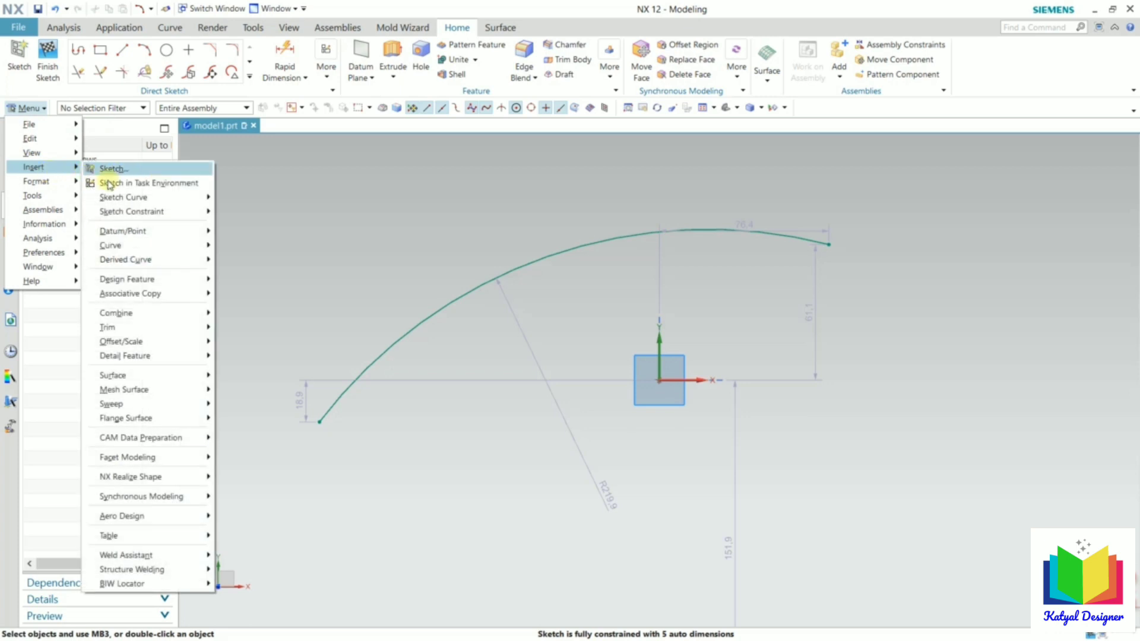
mouse_move(206, 245)
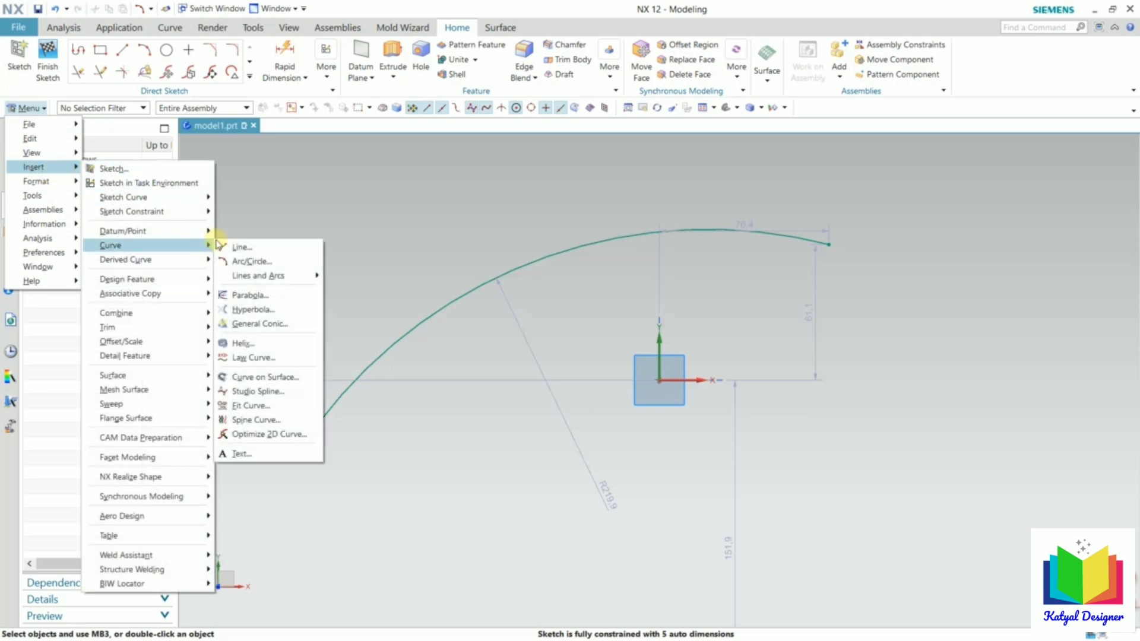
click(254, 453)
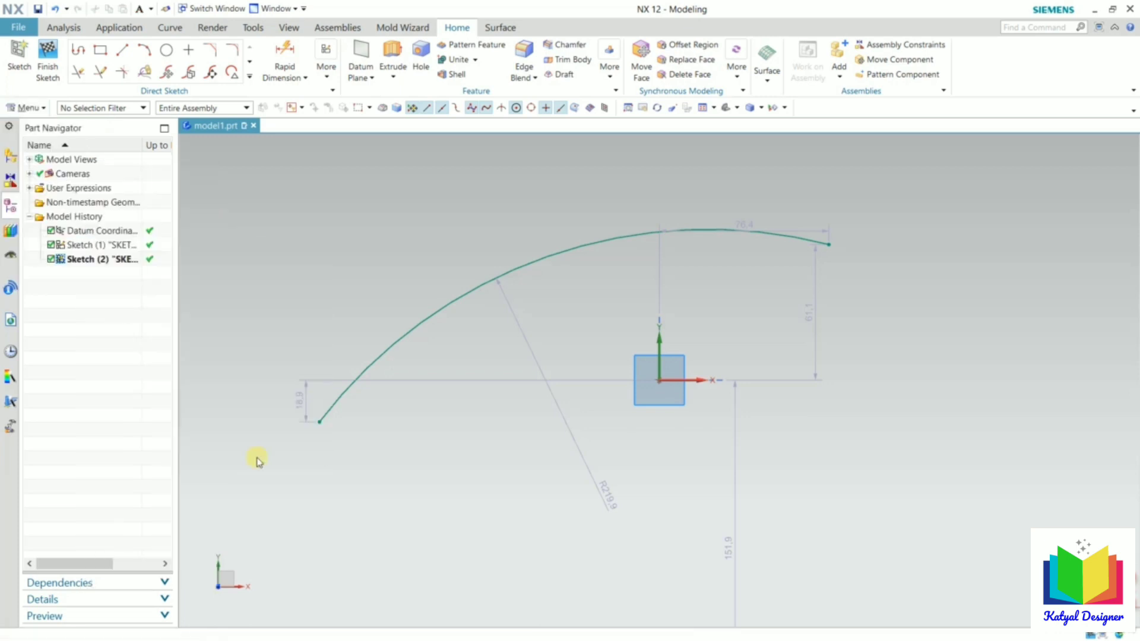
click(137, 155)
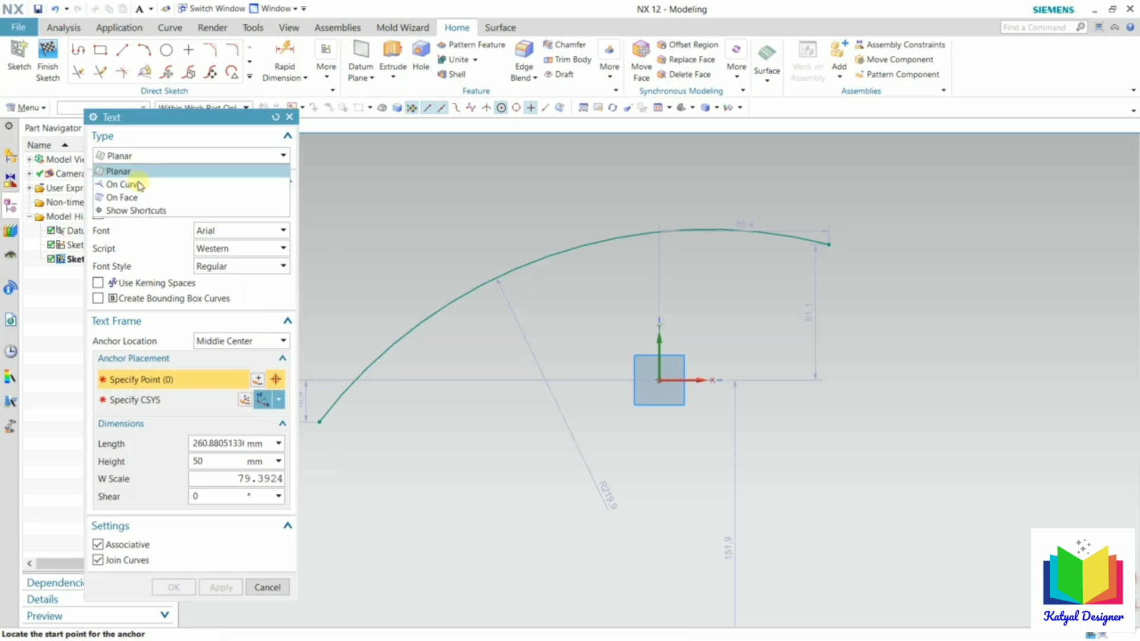
click(142, 190)
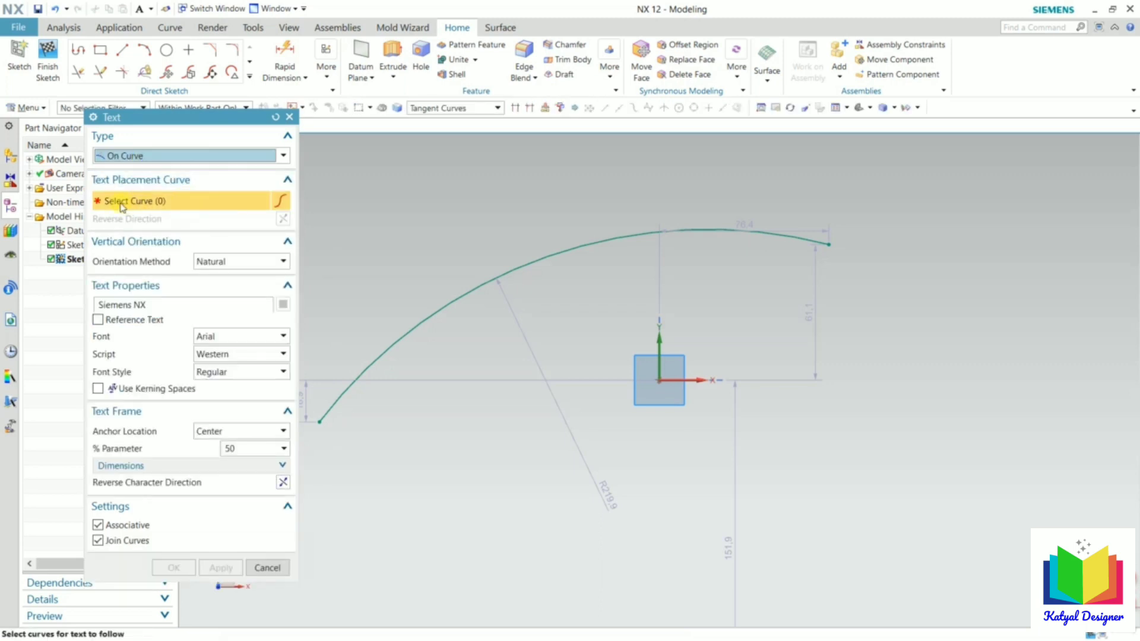
click(471, 290)
scroll(471, 290, down, 2)
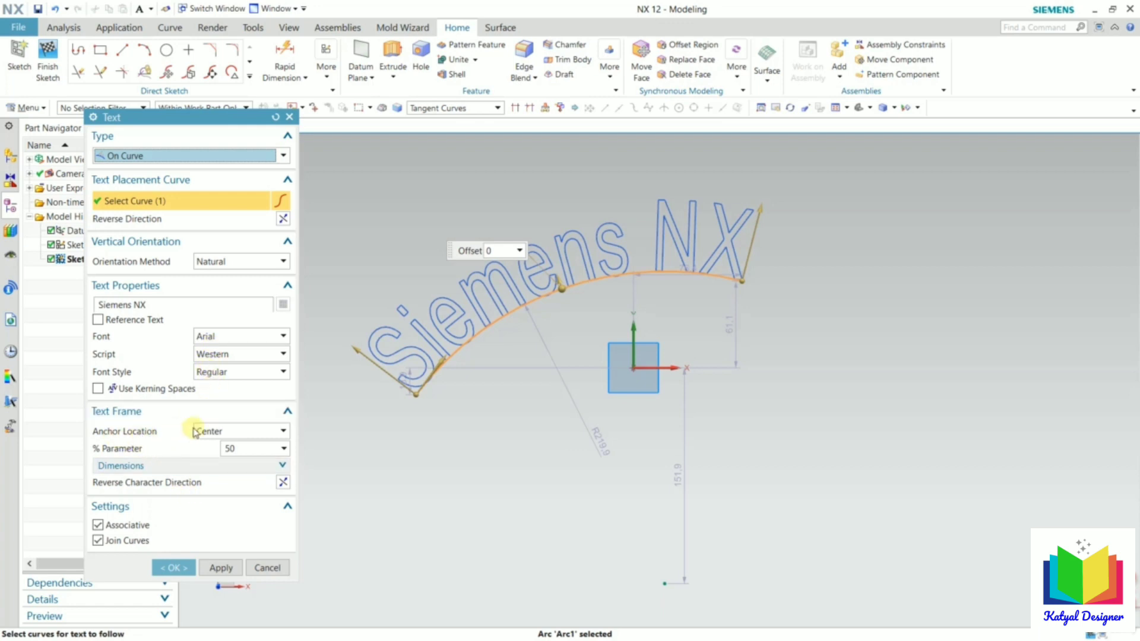
- Keep the curve text's anchor location at Center and set its % Parameter to 40
click(227, 432)
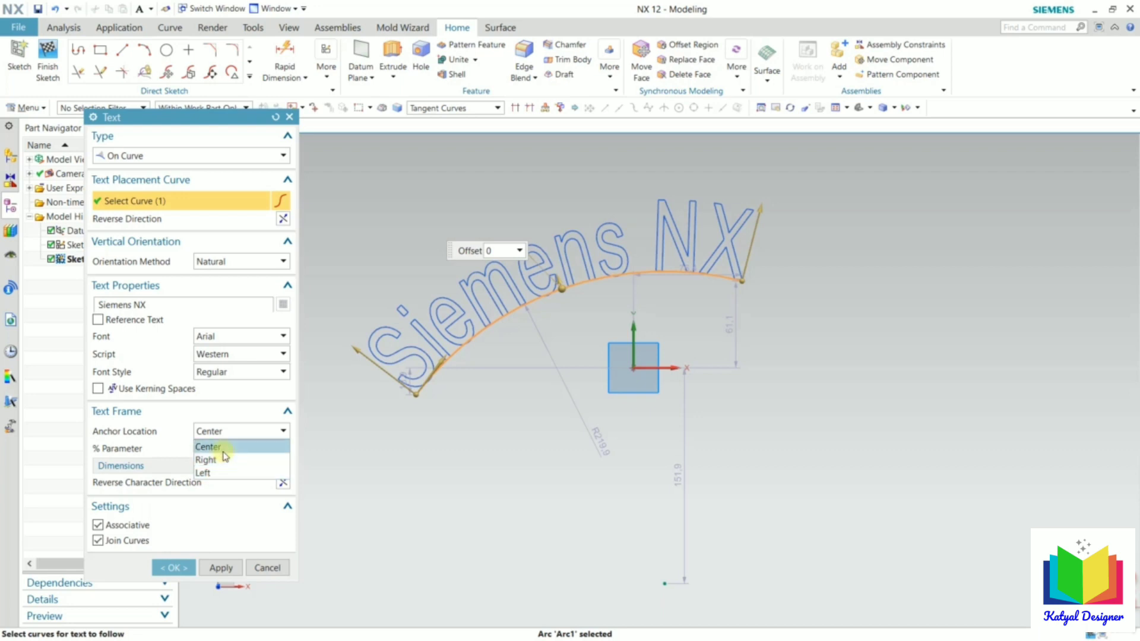
click(224, 450)
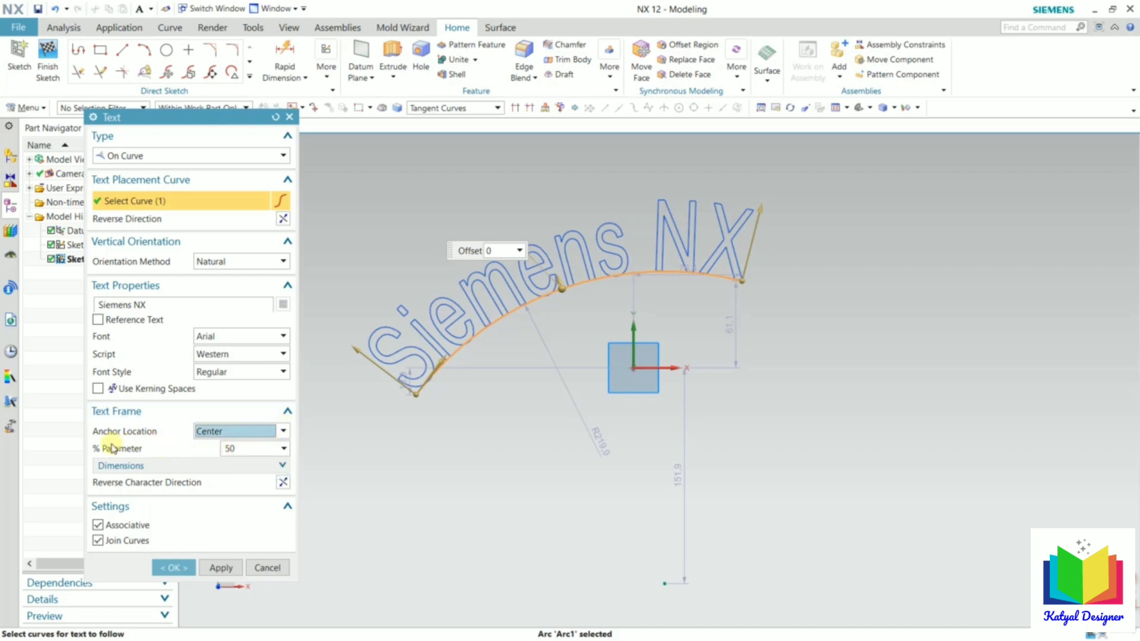
click(244, 447)
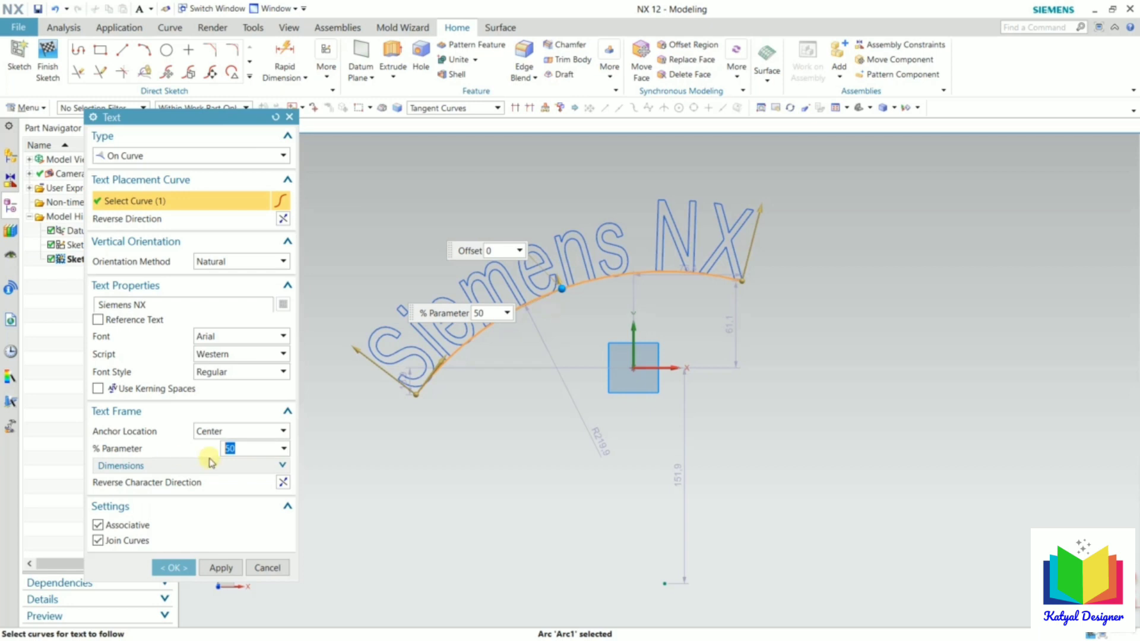
text(40)
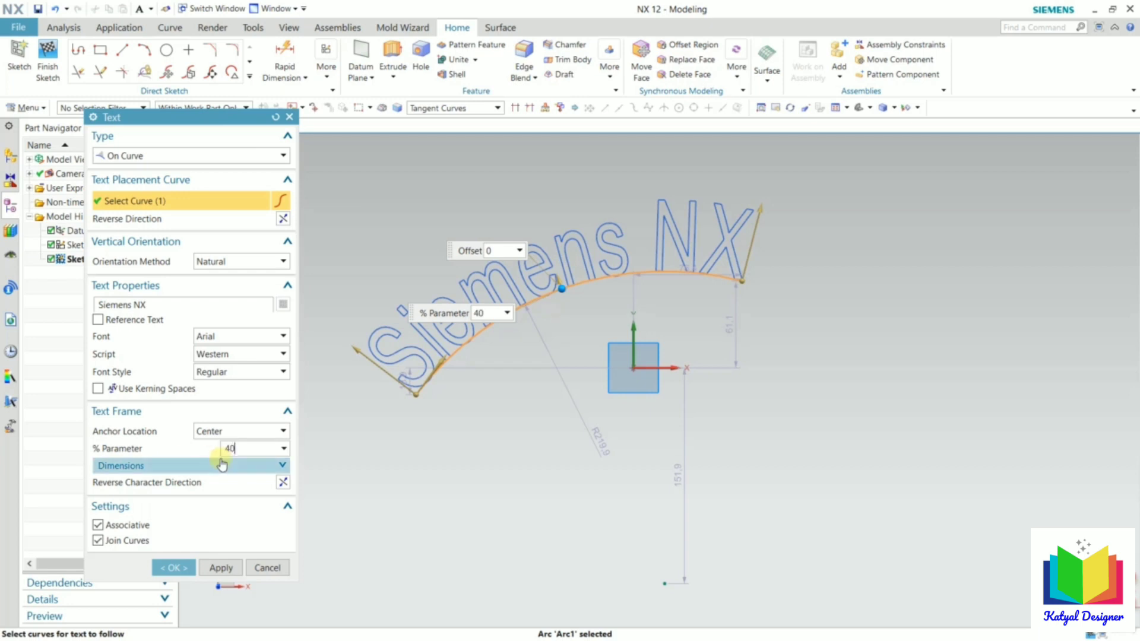
scroll(571, 261, up, 3)
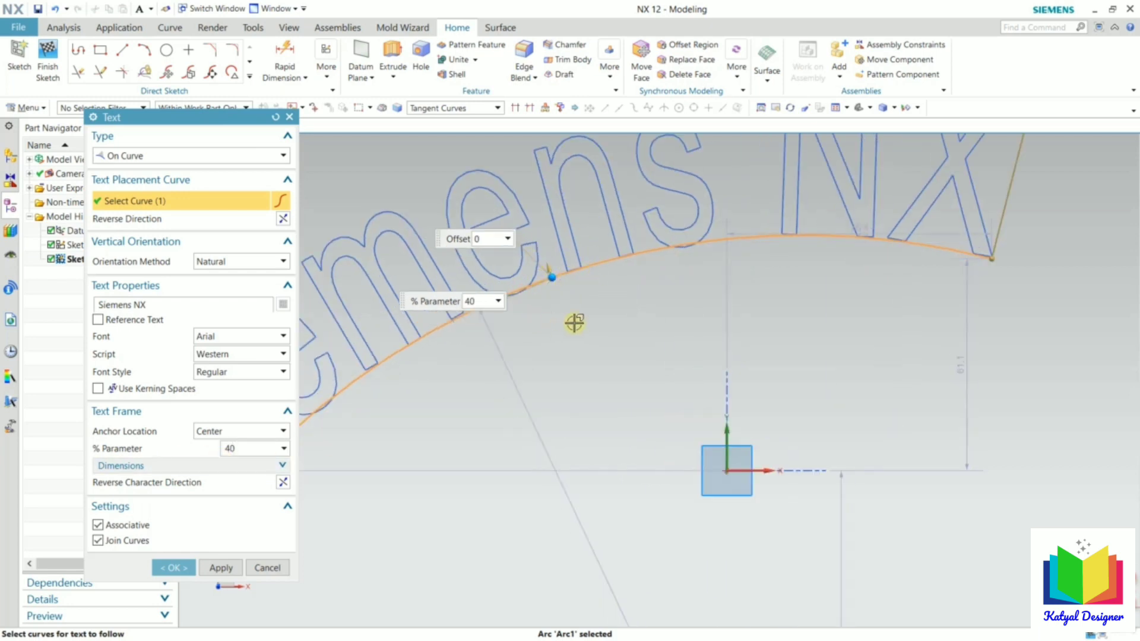
- Try reversing the curve text's character direction, and flip it back to its original side of the arc
scroll(622, 299, down, 3)
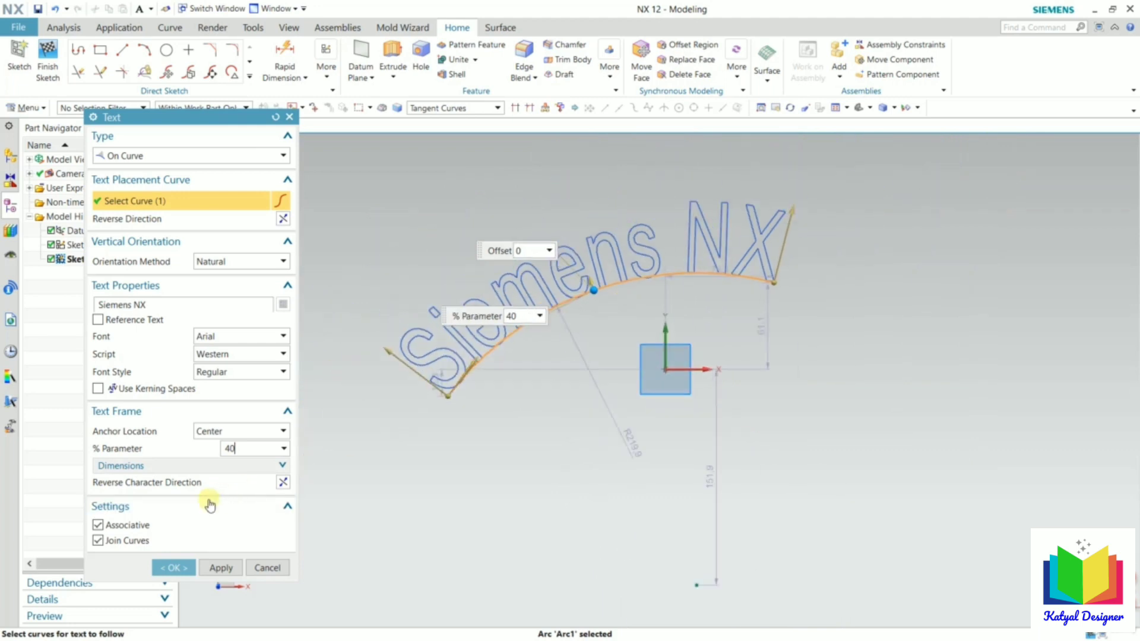
click(283, 484)
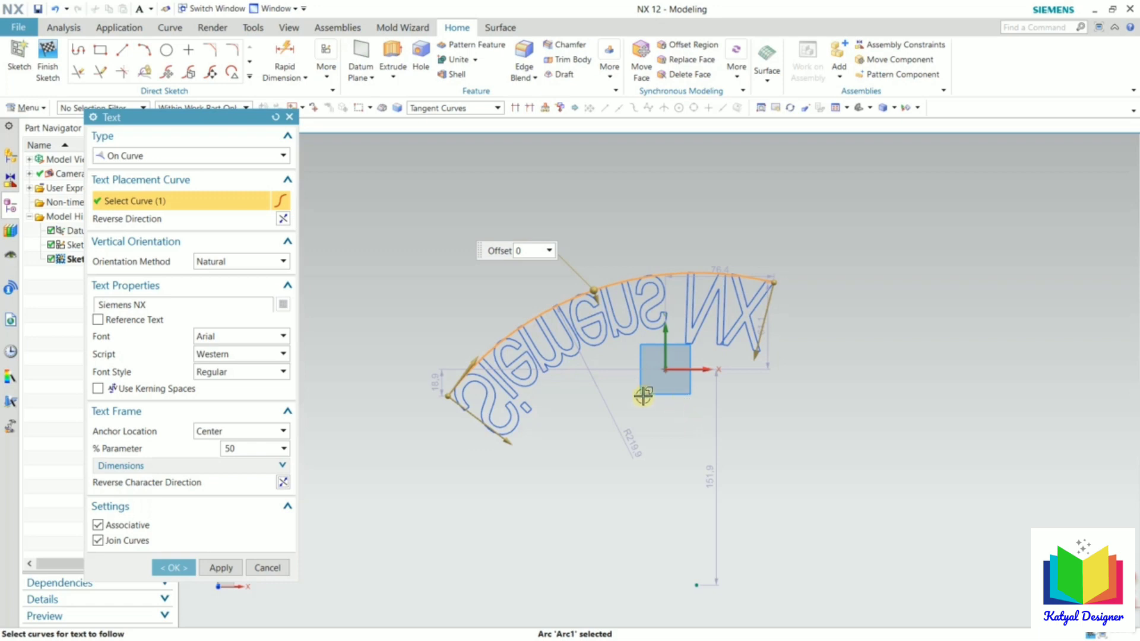
click(283, 482)
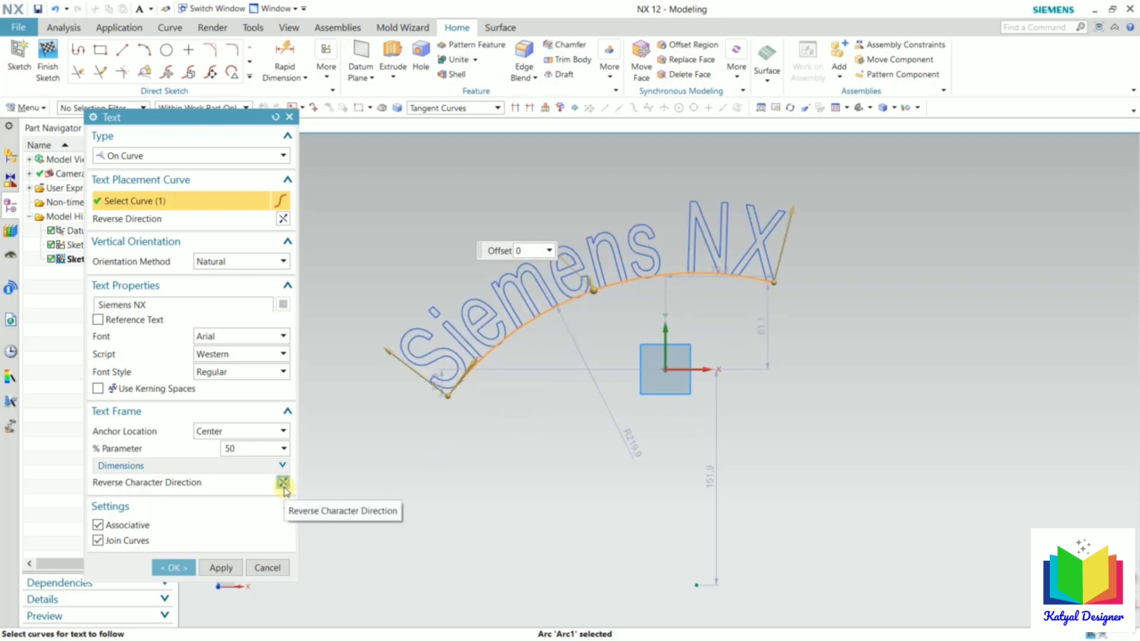
- Try an offset of 10 between the "Siemens NX" text and its placement arc
scroll(539, 246, up, 3)
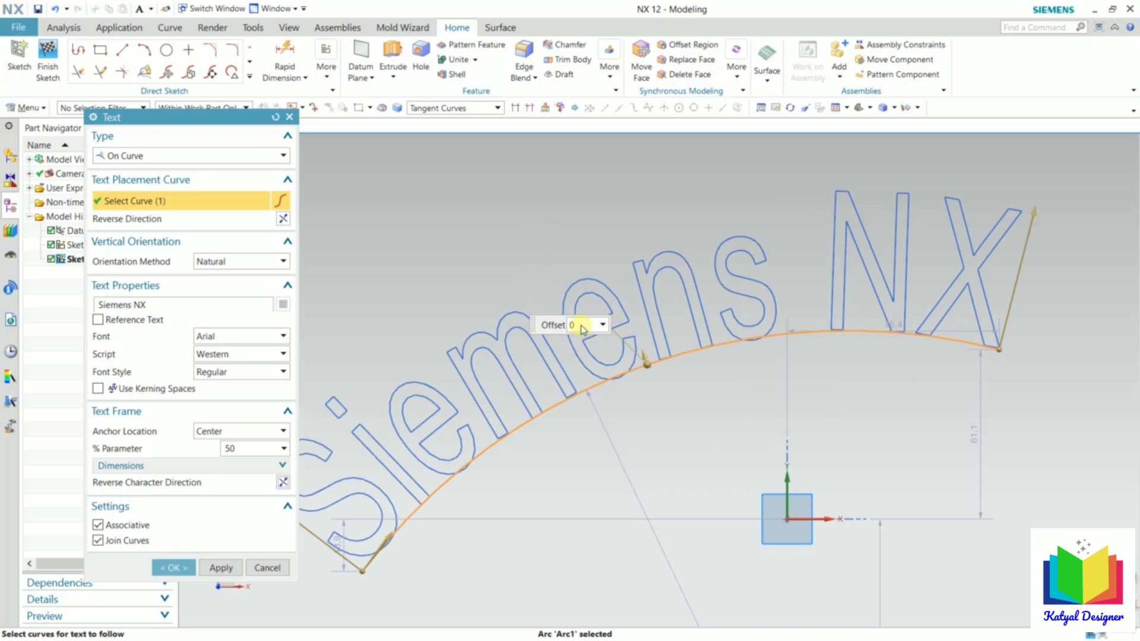
drag(581, 329, 565, 330)
text(10)
key(Return)
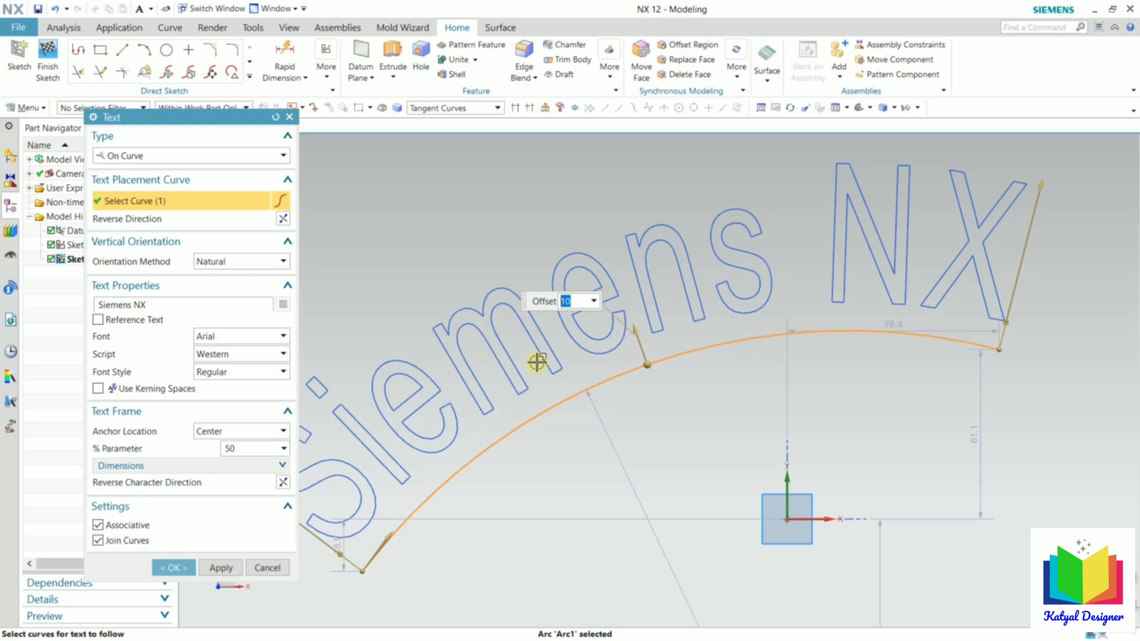
- Set the text's offset from the arc to 0 and create the curve text
text(0)
key(Return)
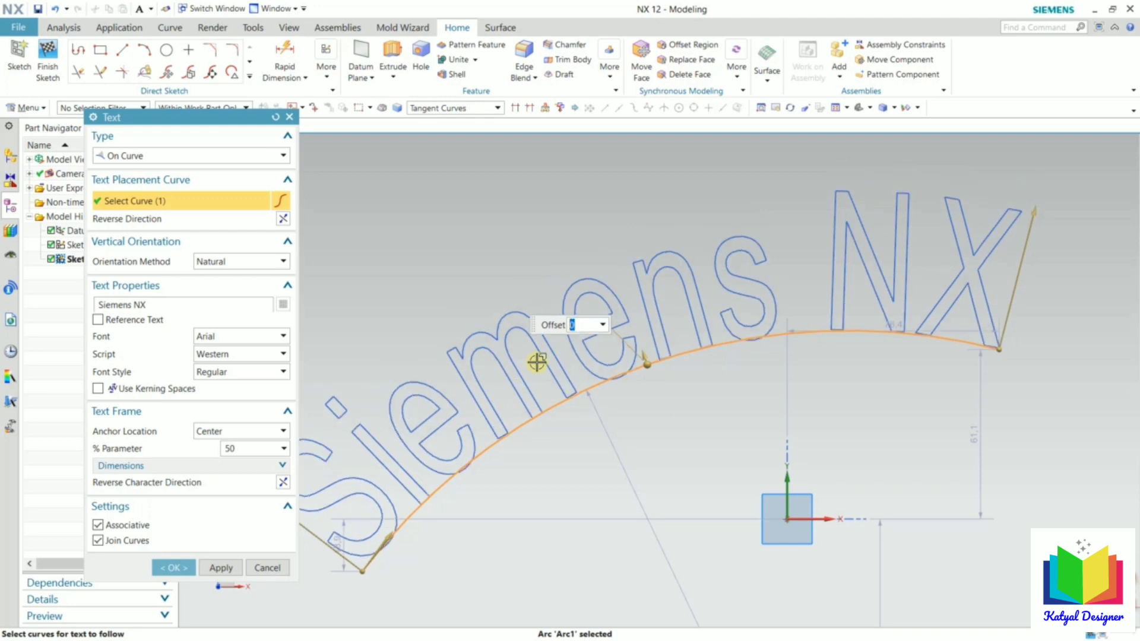
click(173, 568)
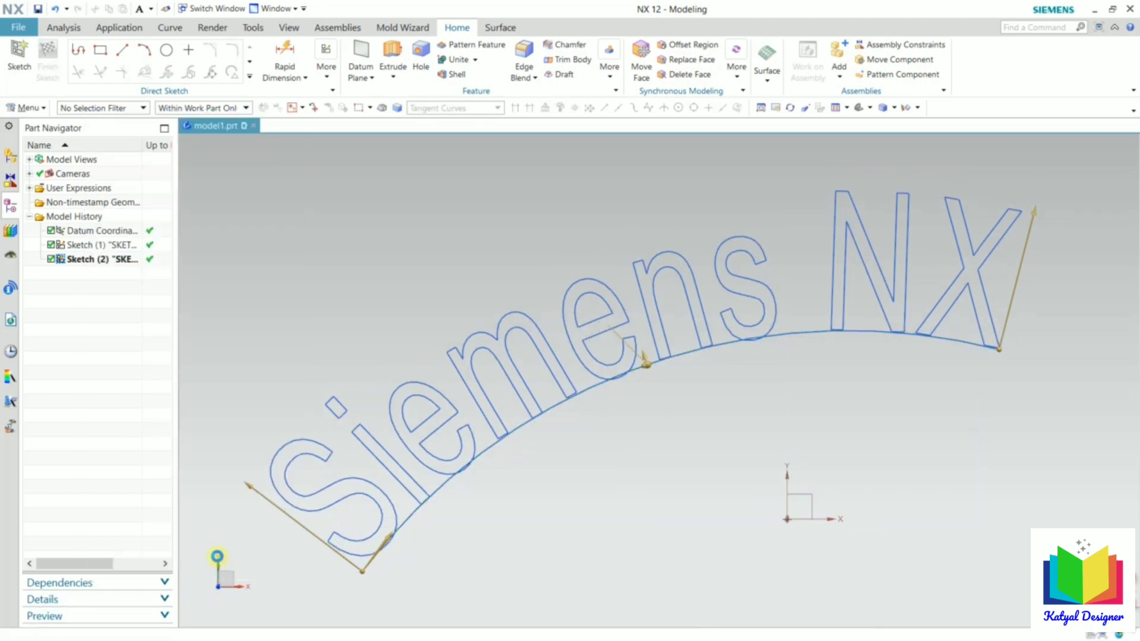